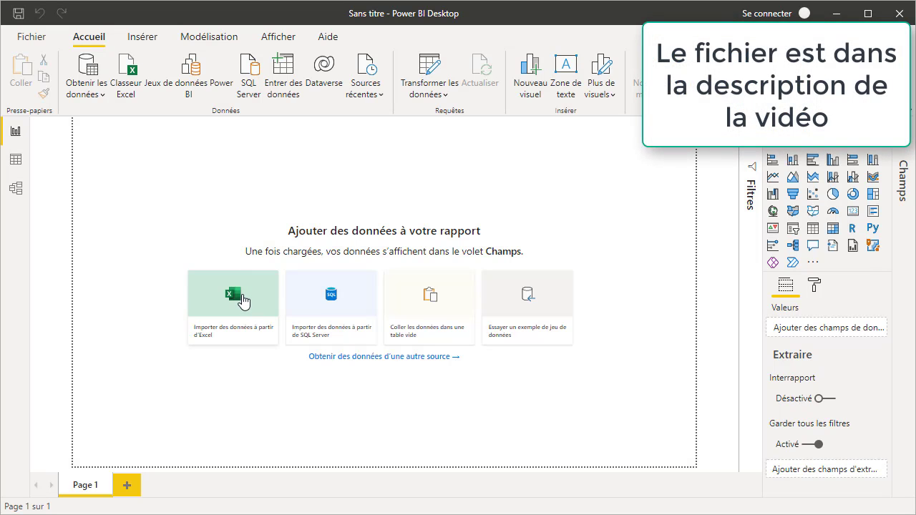
Step: Load the T_comics table from the Excel workbook rankx_youtube.xlsx after previewing its columns, and expand its field list
left_click(243, 300)
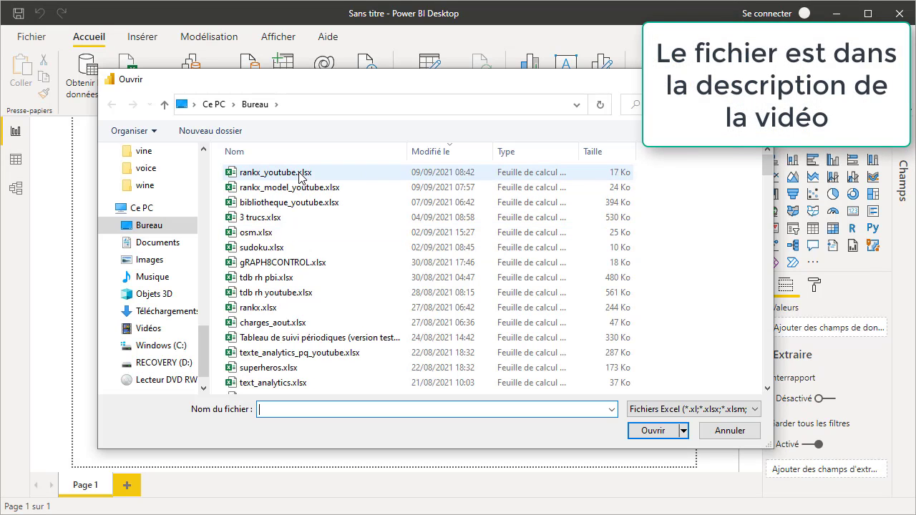
double_click(300, 175)
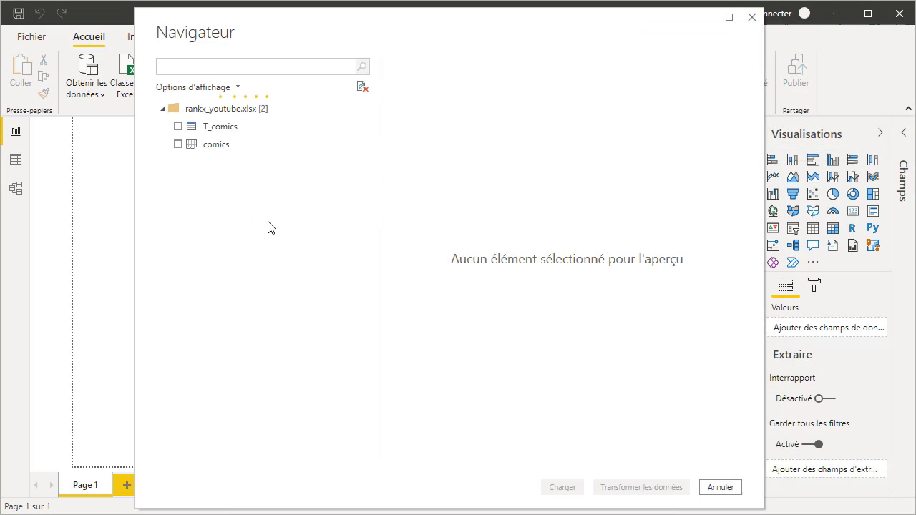
left_click(178, 128)
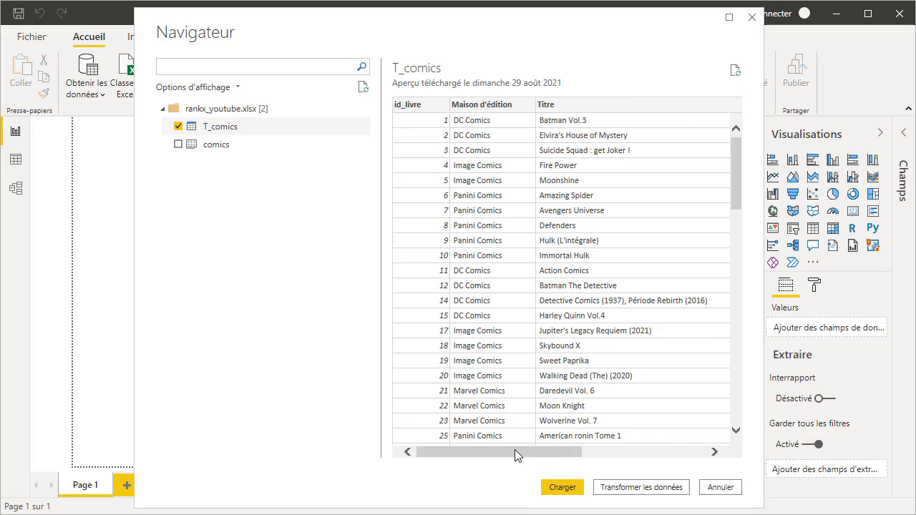
left_click_drag(514, 451, 638, 451)
scroll(588, 143, "down", 15)
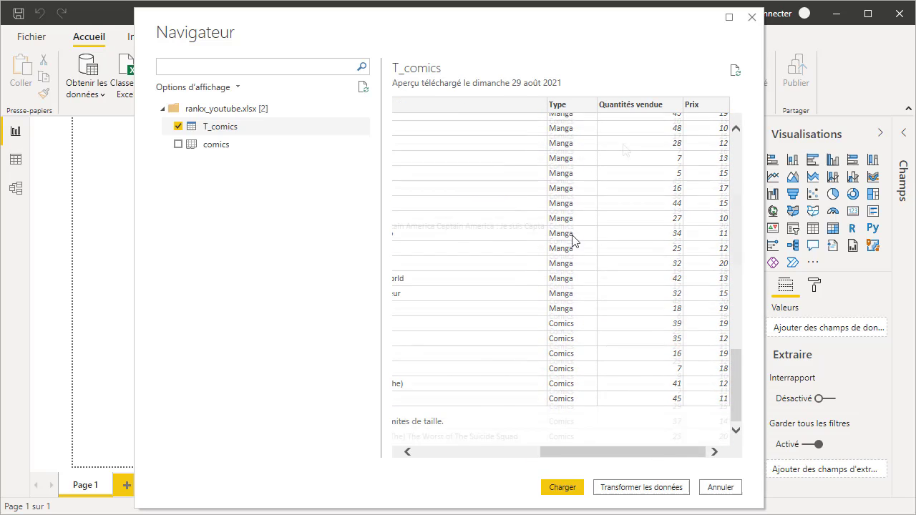
scroll(575, 241, "up", 10)
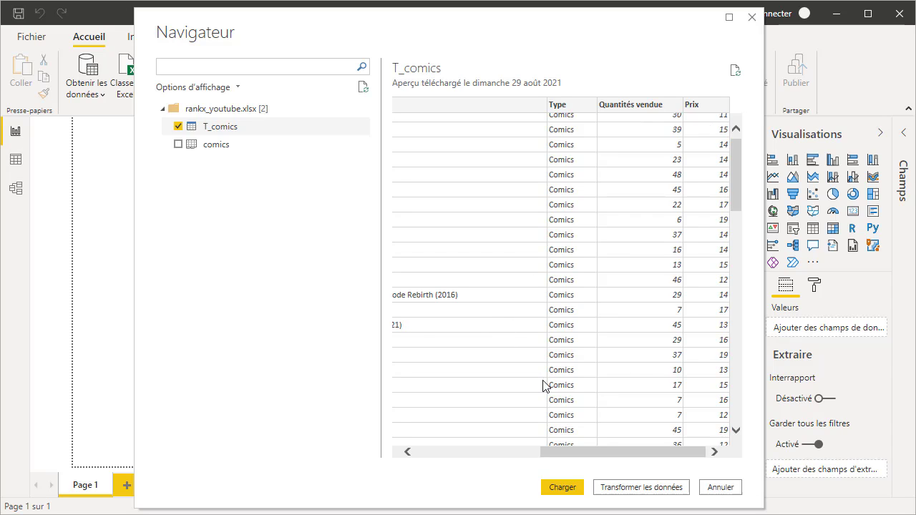
left_click(562, 488)
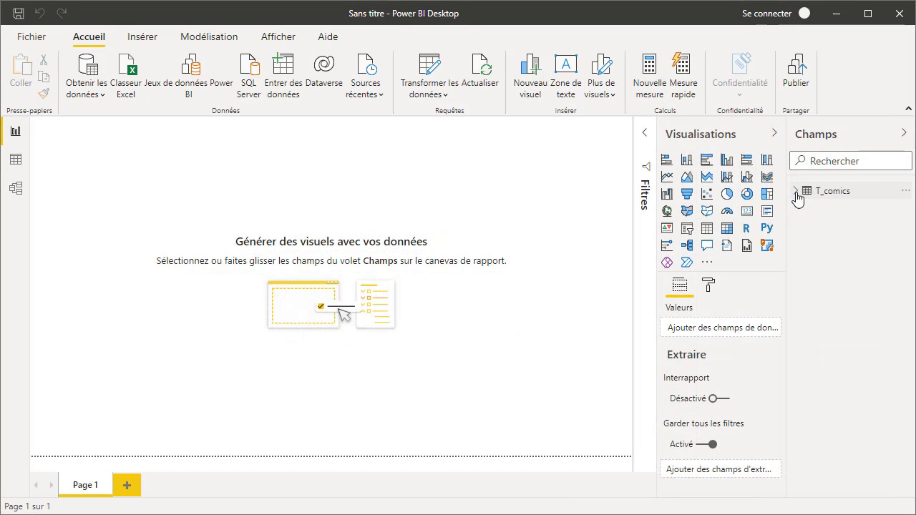
left_click(796, 193)
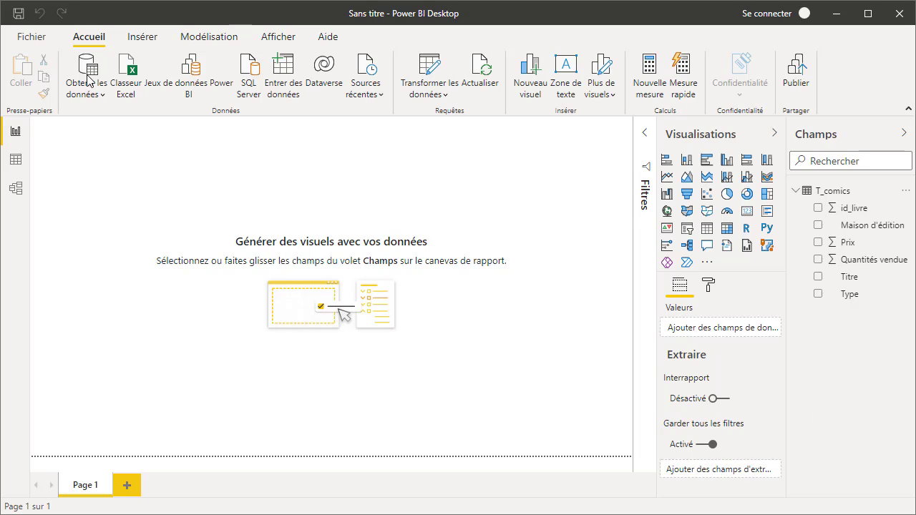
Step: Create a new measure named _CA and begin its formula with SUMX over the T_comics table
left_click(651, 90)
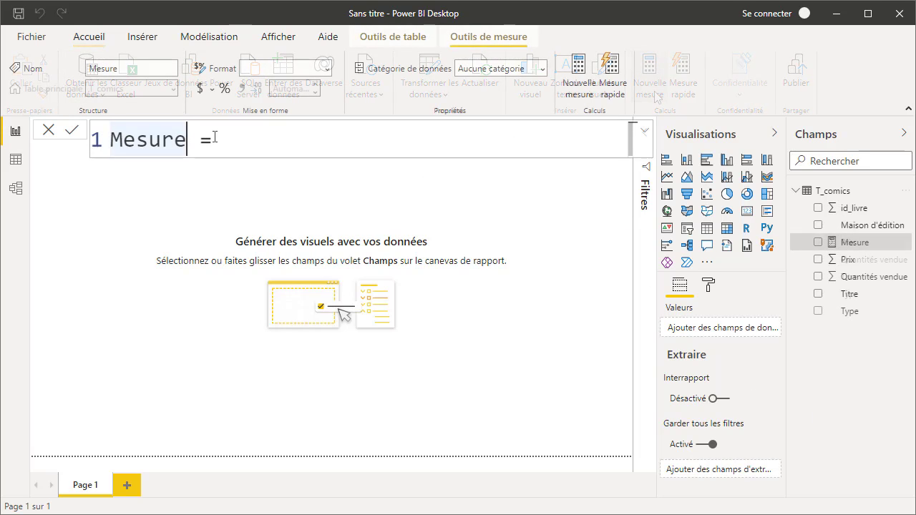
type("_")
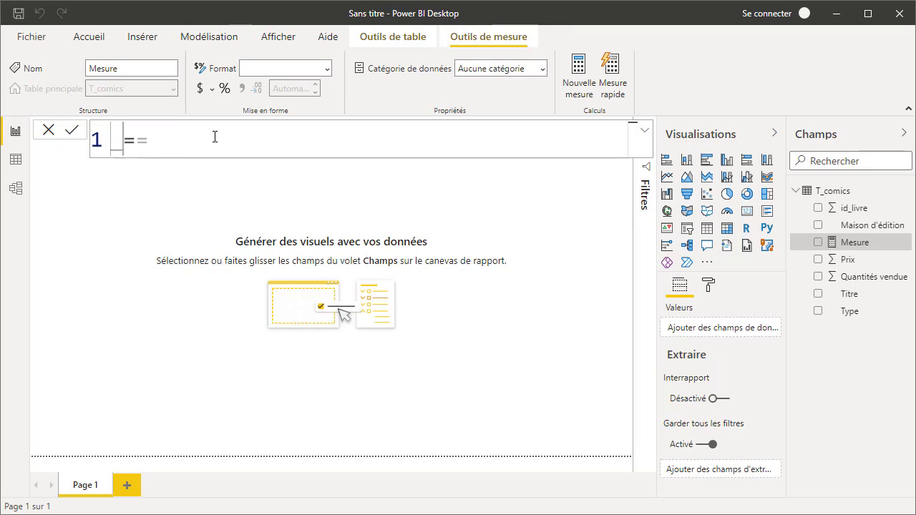
type("CA = ")
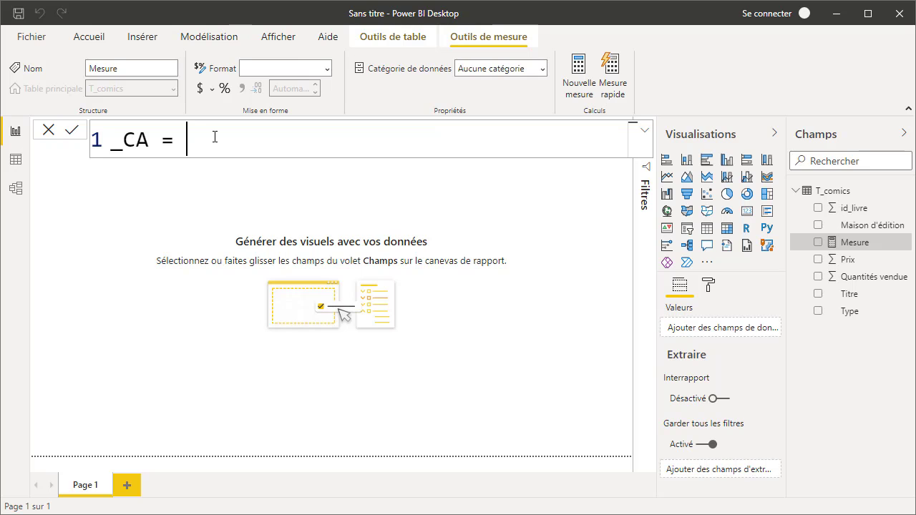
type("sum")
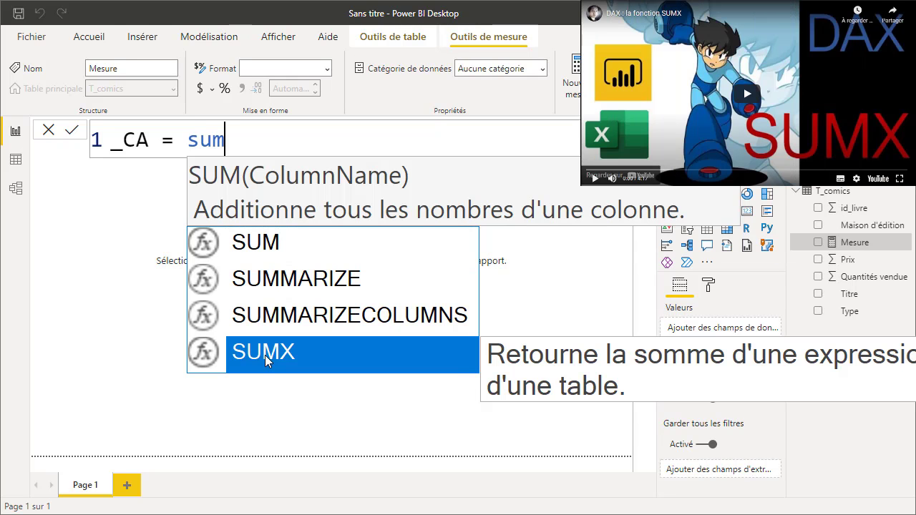
left_click(264, 353)
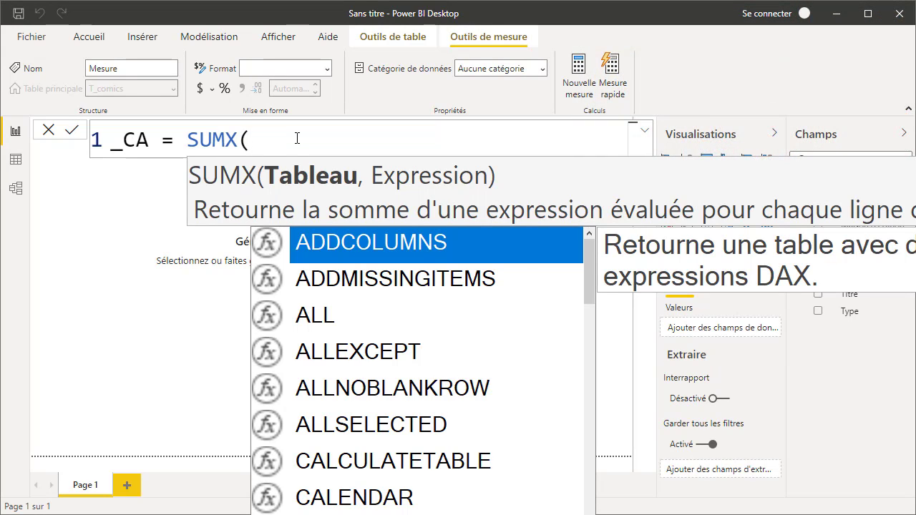
type("t")
key("Down")
key("Down")
key("Tab")
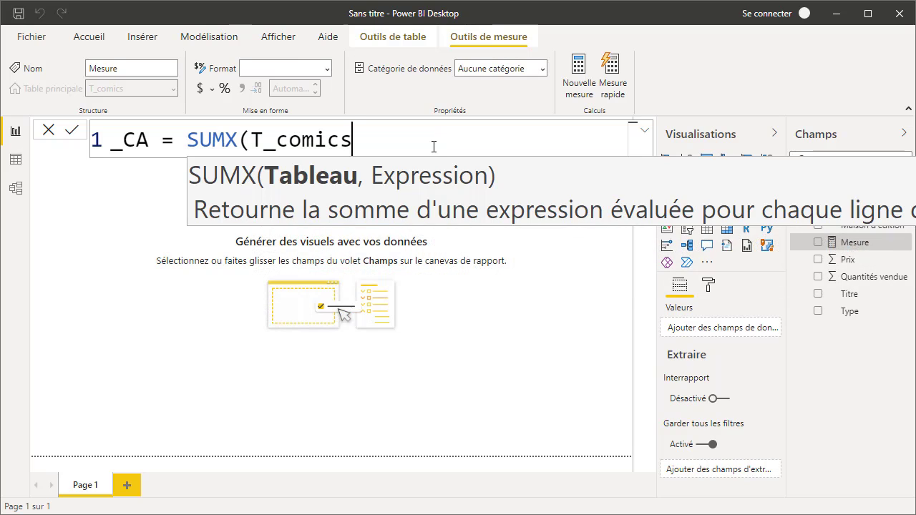
Step: Complete the _CA formula with the row expression T_comics[Prix]*T_comics[Quantités vendue] and commit the measure
type(",T_comics[Prix")
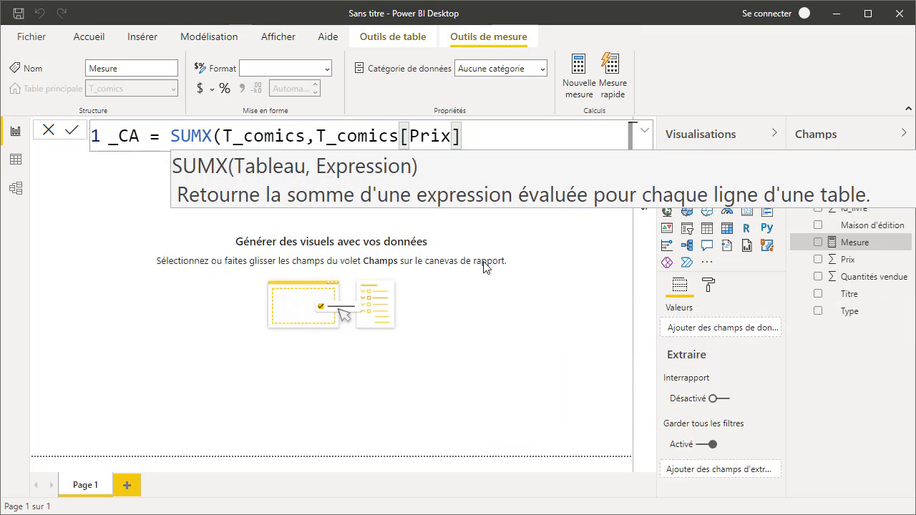
type("*quant")
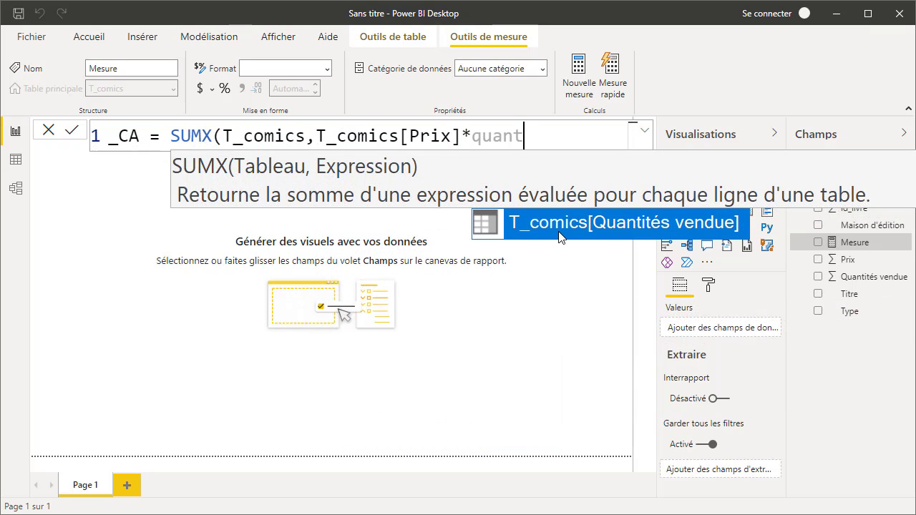
left_click(559, 238)
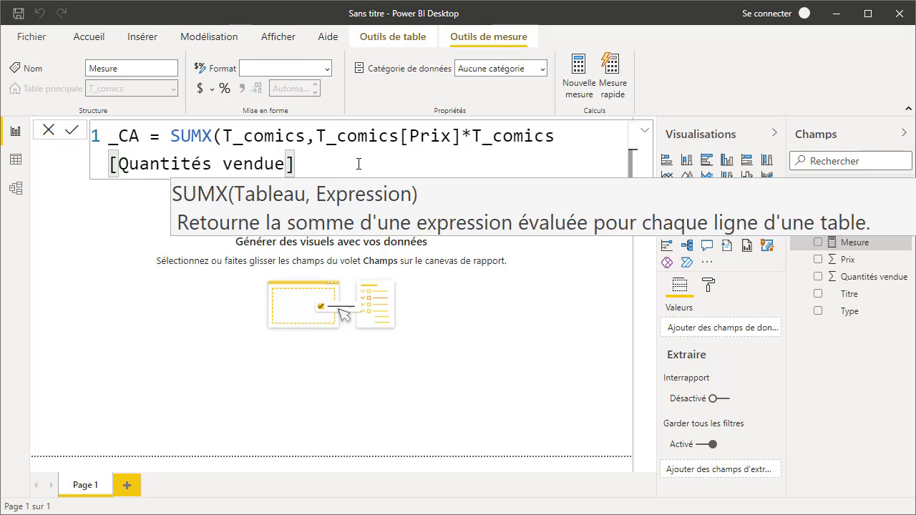
type(")")
key("Return")
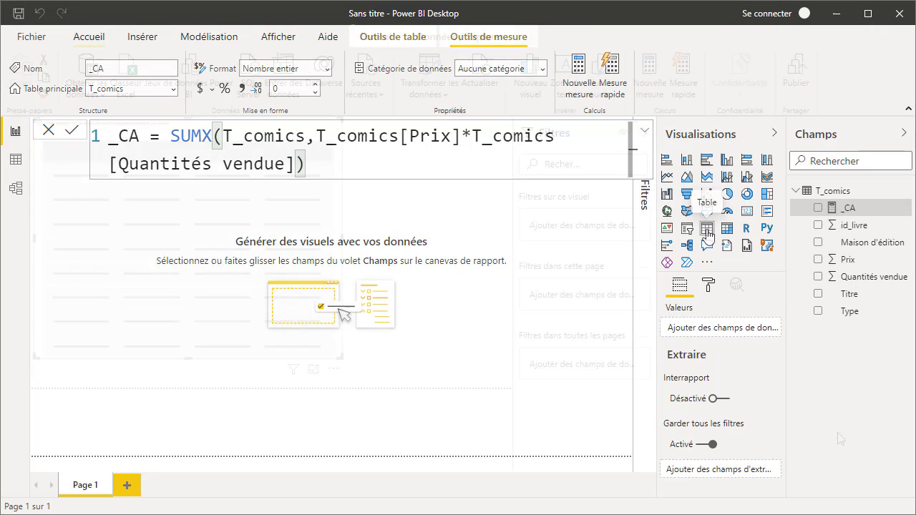
Step: Add a table visual to the report page and include the Titre field in it
left_click(705, 231)
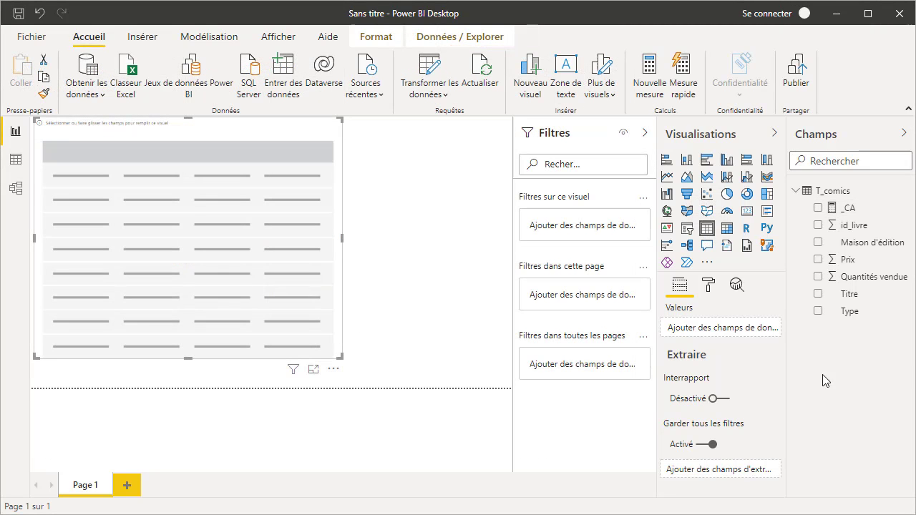
left_click(819, 294)
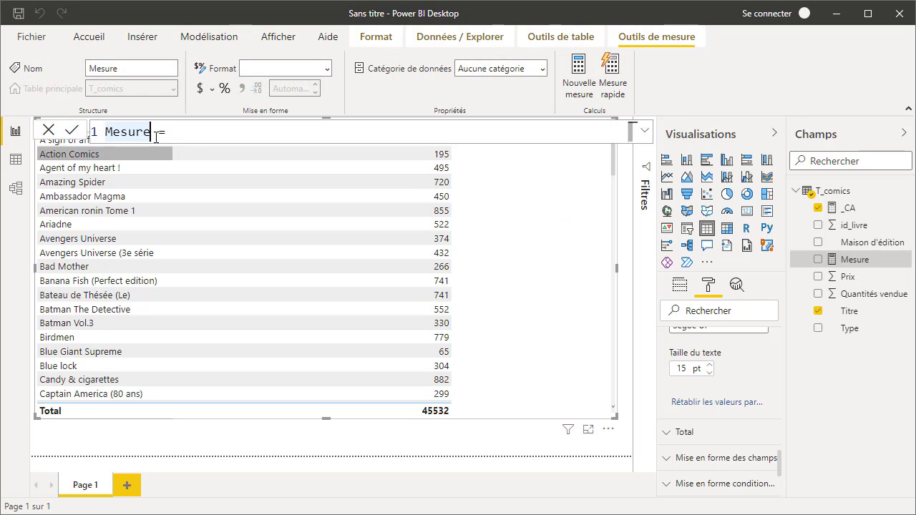
Step: Name the new measure _Classement_CA and begin its formula with RANKX over the T_comics table
type("_Classement_CA")
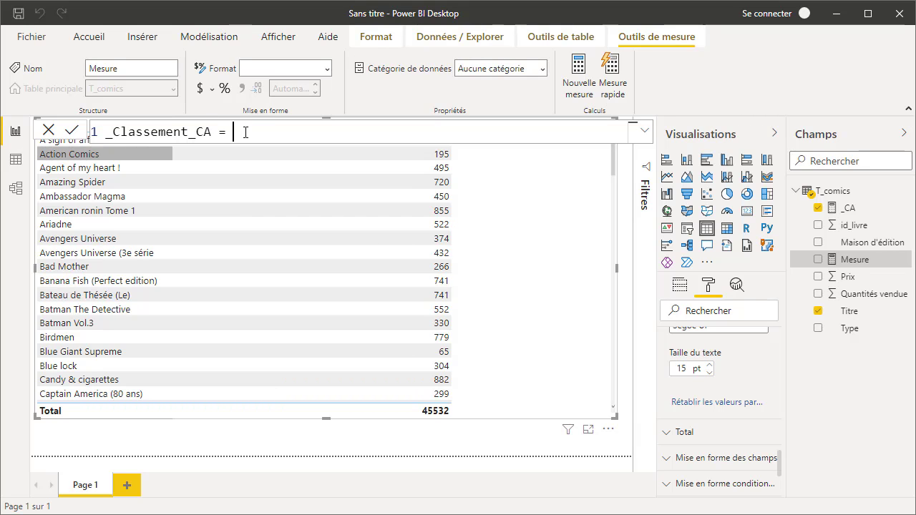
type("ran")
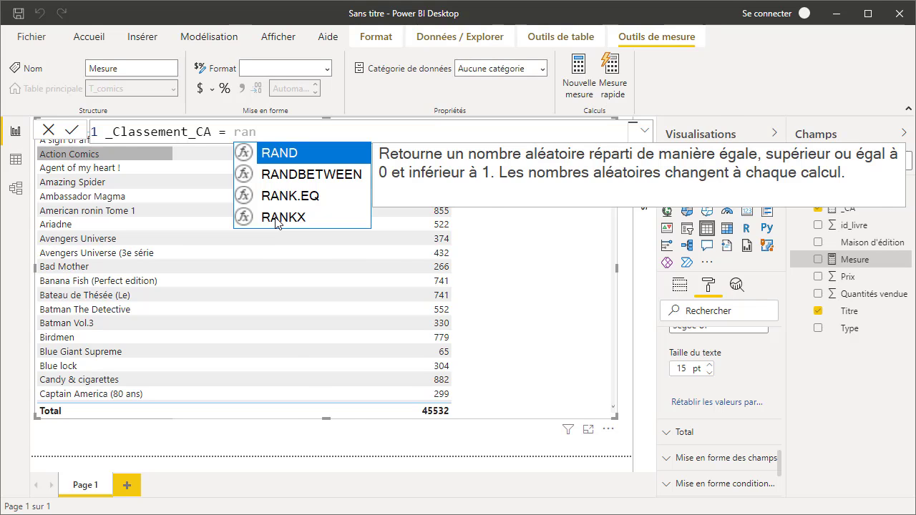
left_click(279, 218)
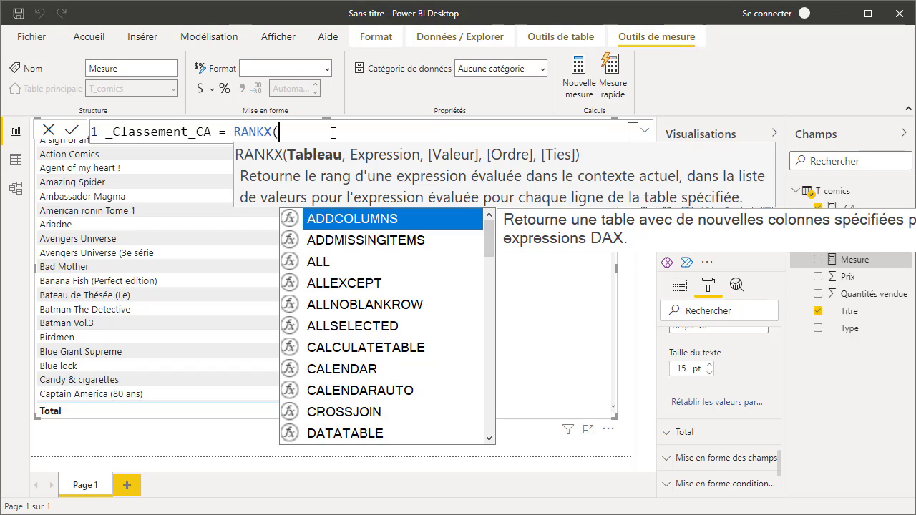
type("T_comics")
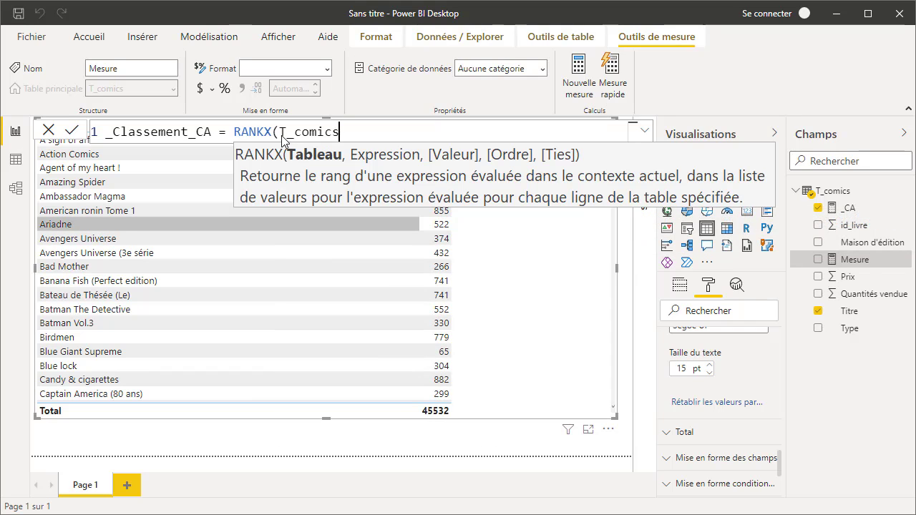
Step: Change the RANKX table argument to ALL(T_comics[Titre]) so every title is ranked regardless of filters
double_click(280, 132)
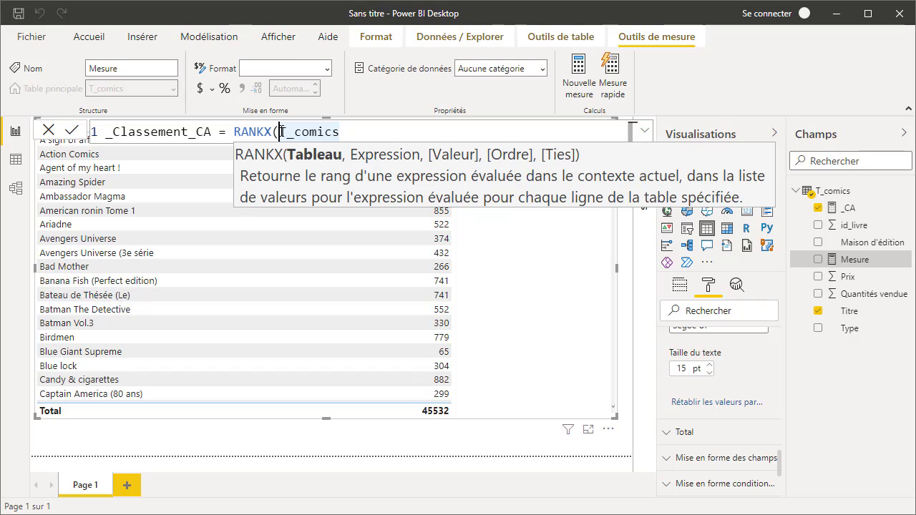
type("al")
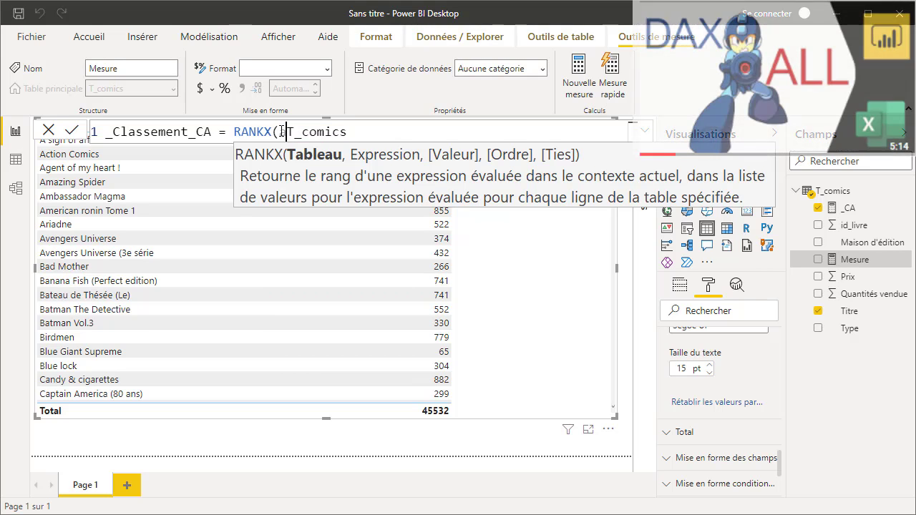
type("l")
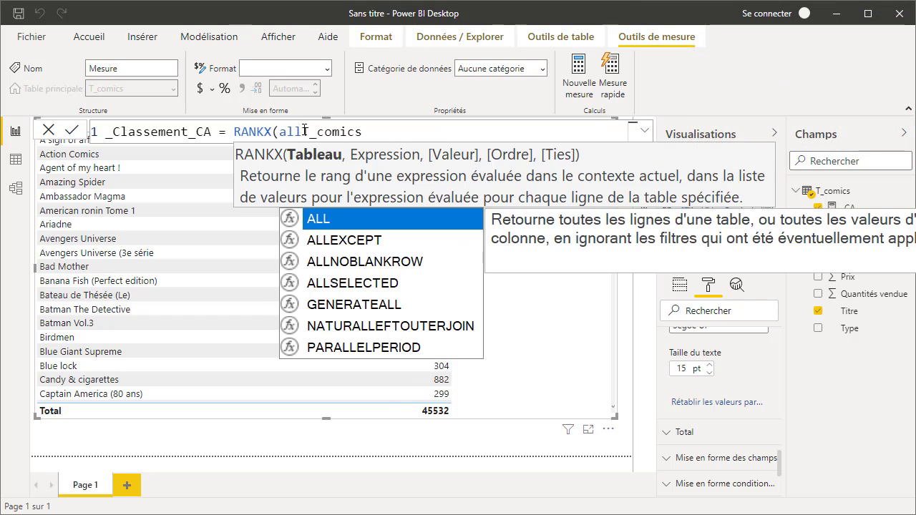
type("(")
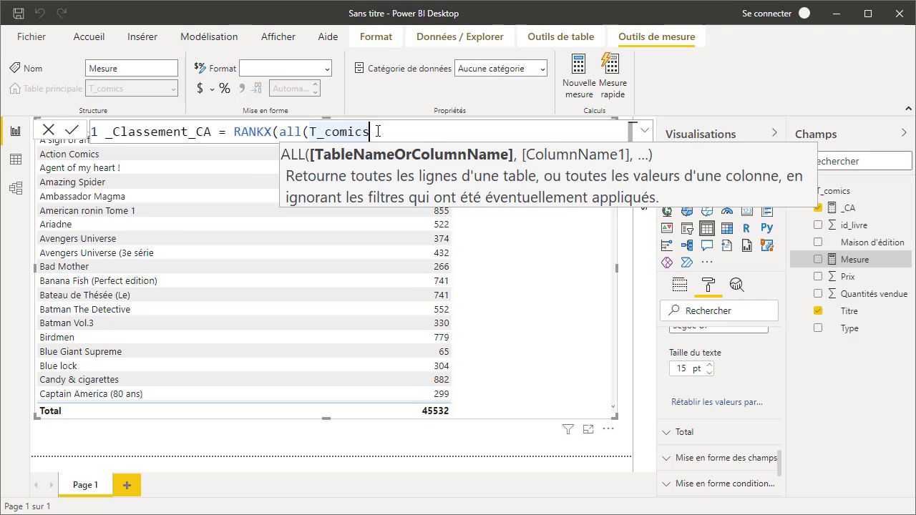
type("[")
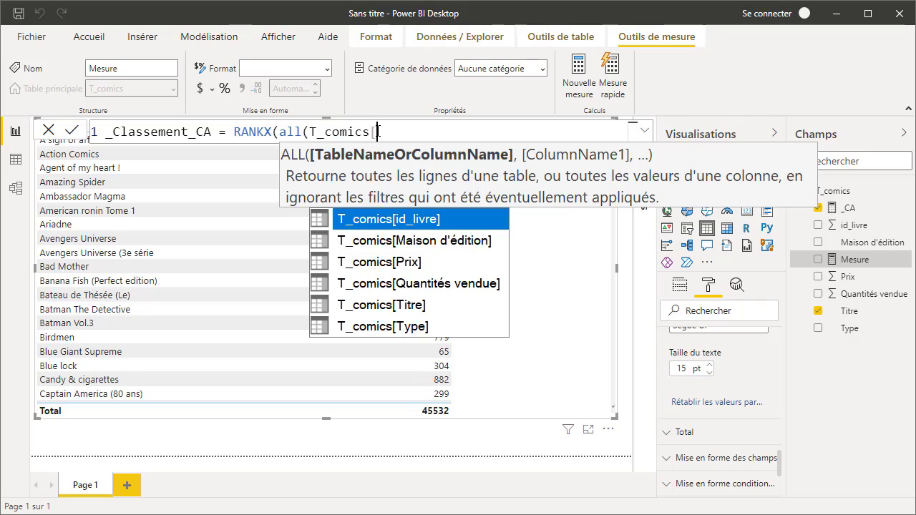
left_click(384, 305)
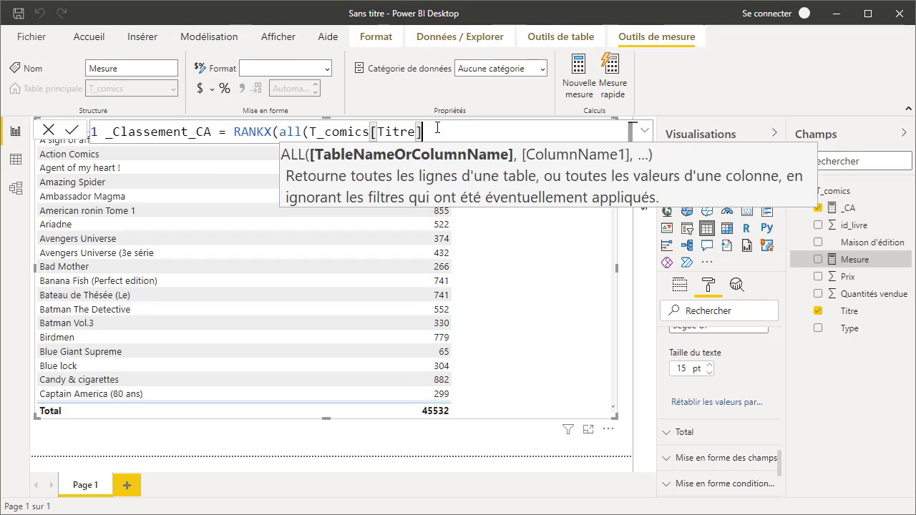
type(")")
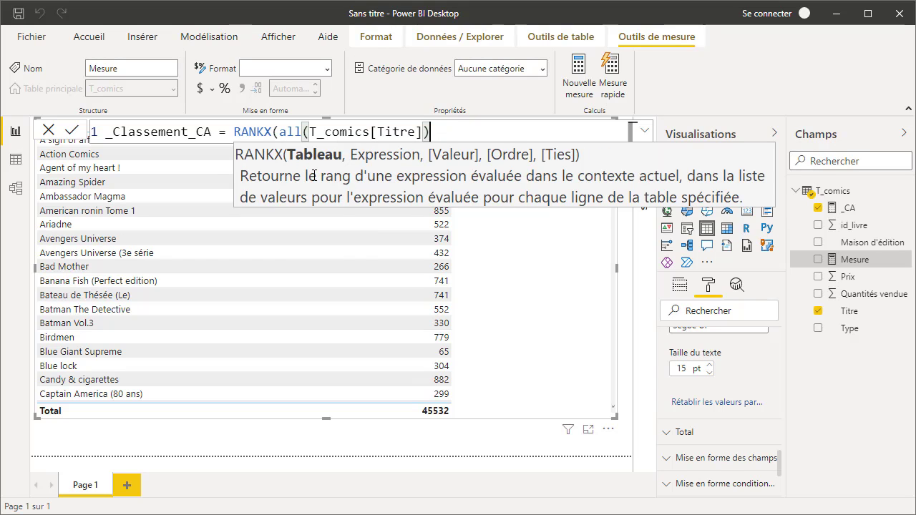
Step: Add [_CA] as the RANKX expression, leave the value argument empty and set the order to DESC
type(",")
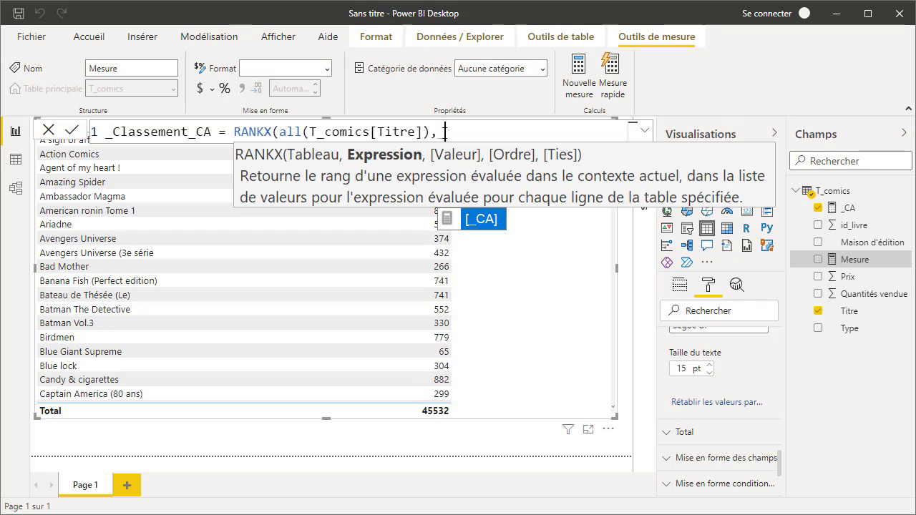
left_click(476, 219)
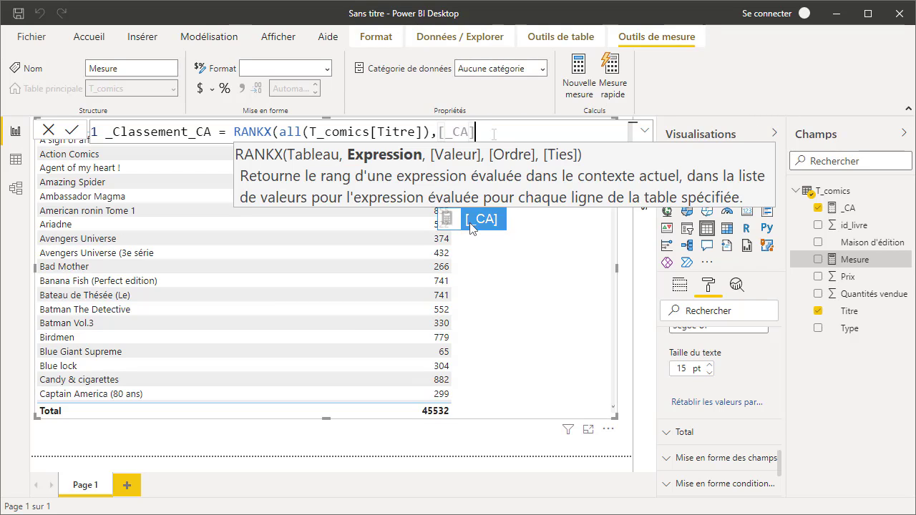
type(",")
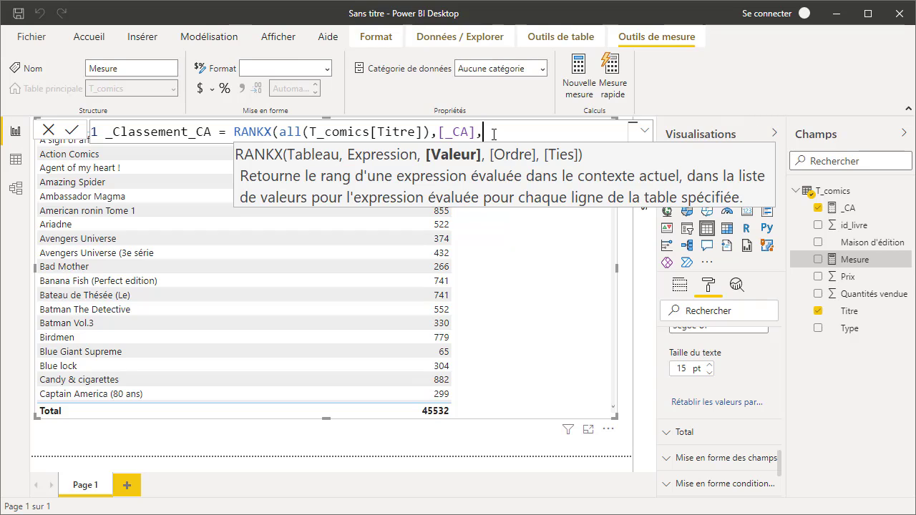
type(",")
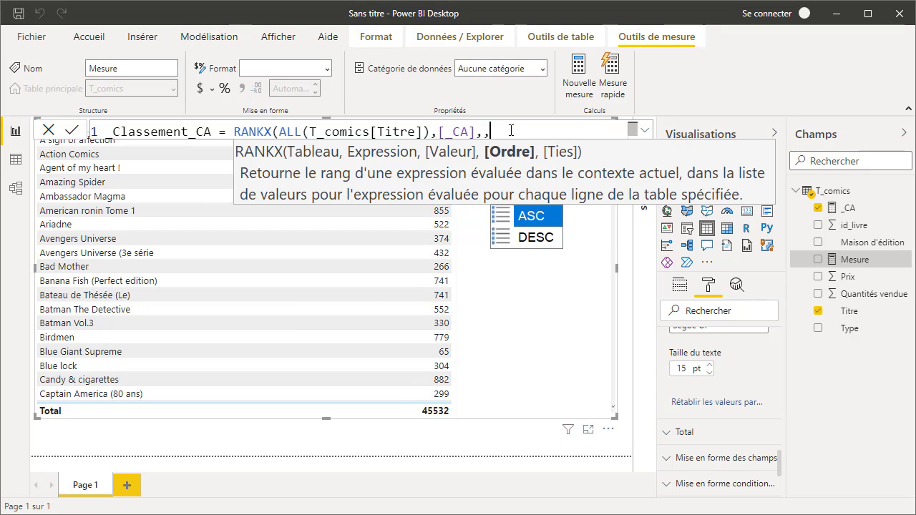
left_click(537, 241)
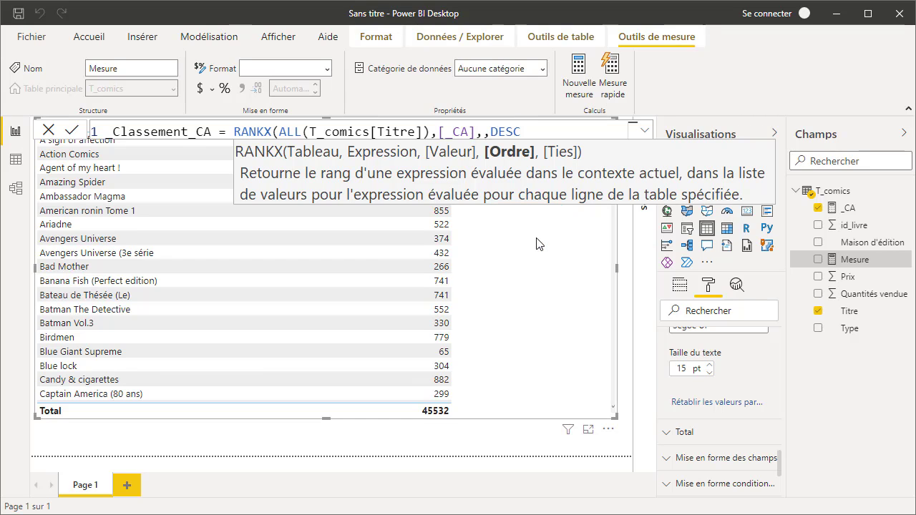
Step: Close the RANKX formula without a ties argument and commit the _Classement_CA measure
type(",")
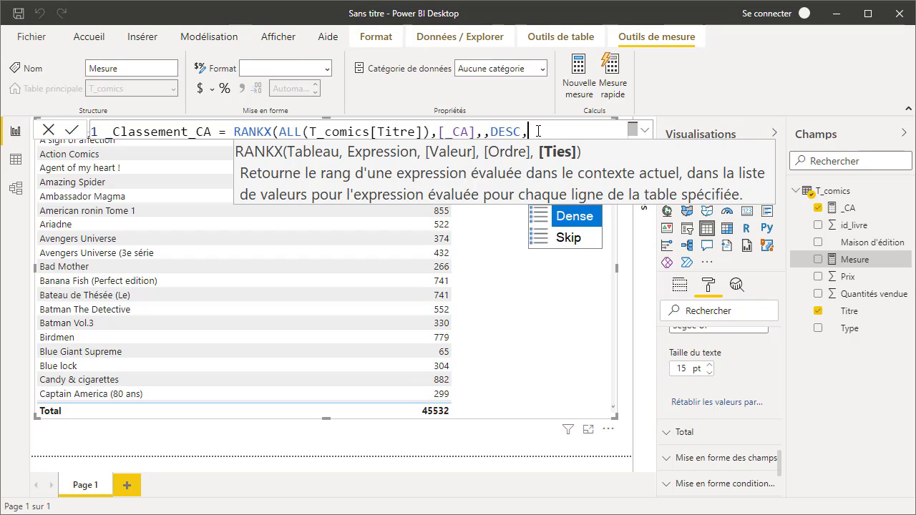
key("BackSpace")
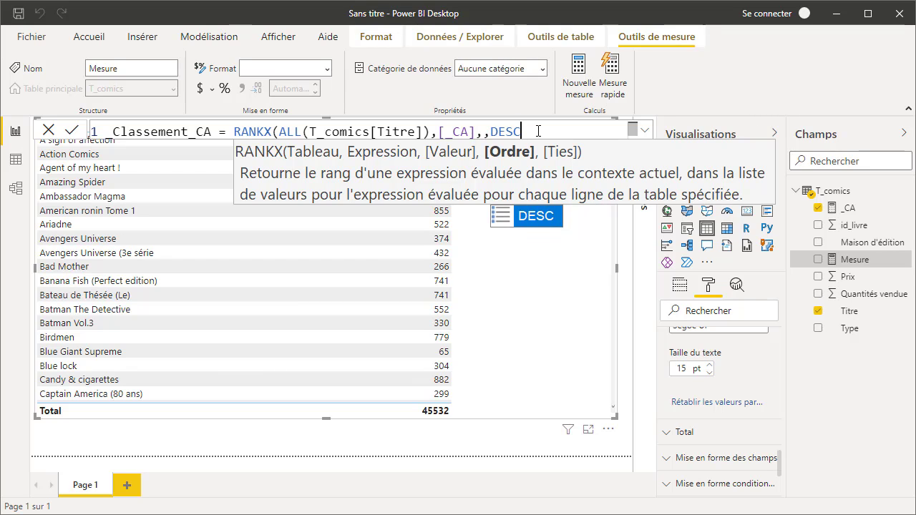
type(")")
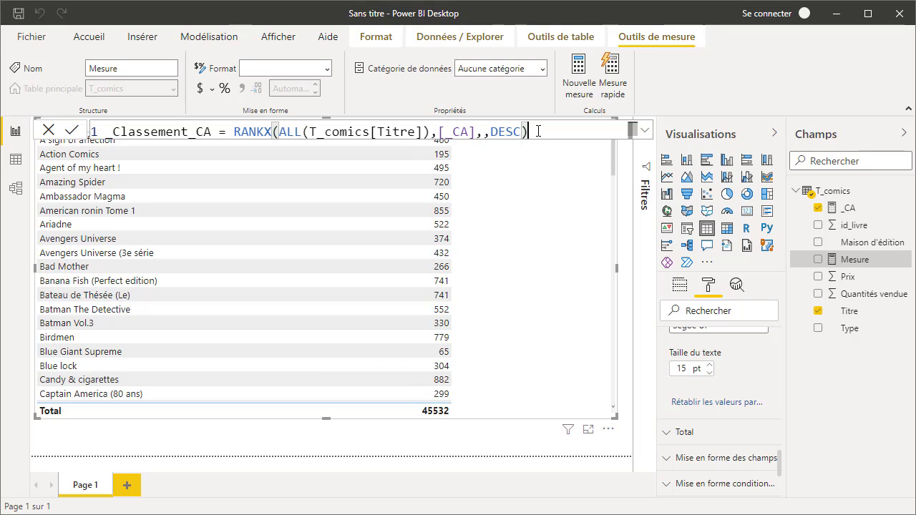
key("Return")
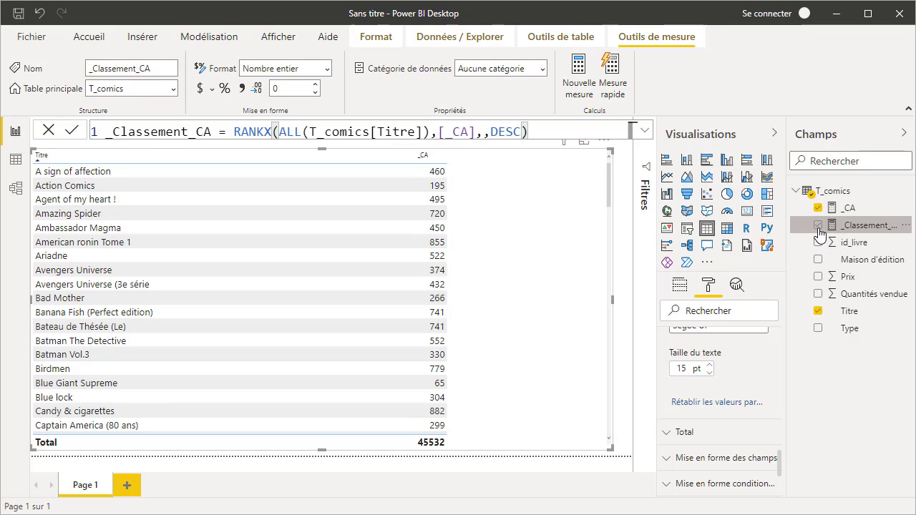
Step: Add _Classement_CA to the table visual and sort the rows by _CA in descending order
left_click(818, 226)
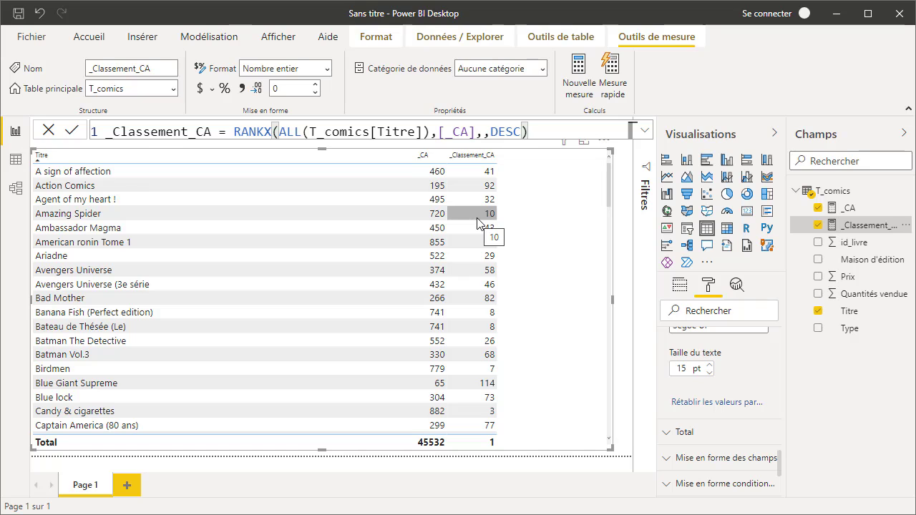
left_click(423, 158)
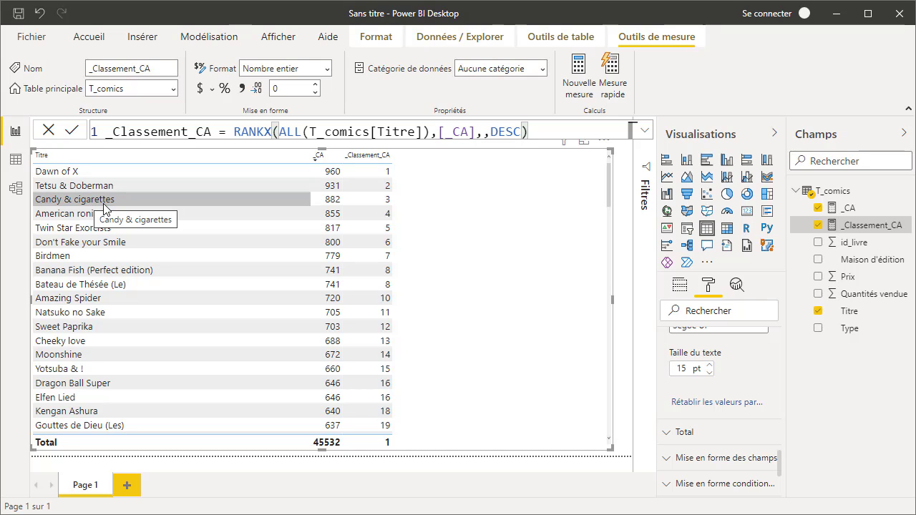
scroll(361, 277, "down", 1)
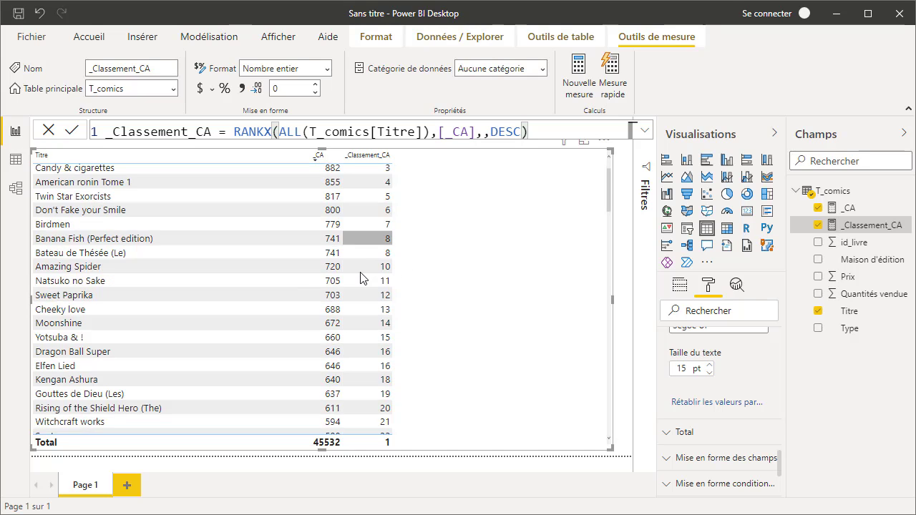
scroll(361, 276, "down", 15)
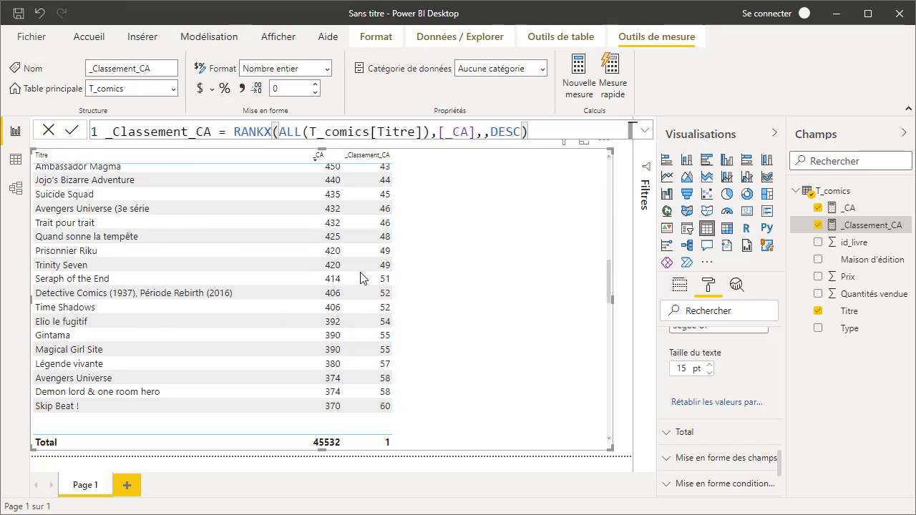
scroll(360, 278, "down", 15)
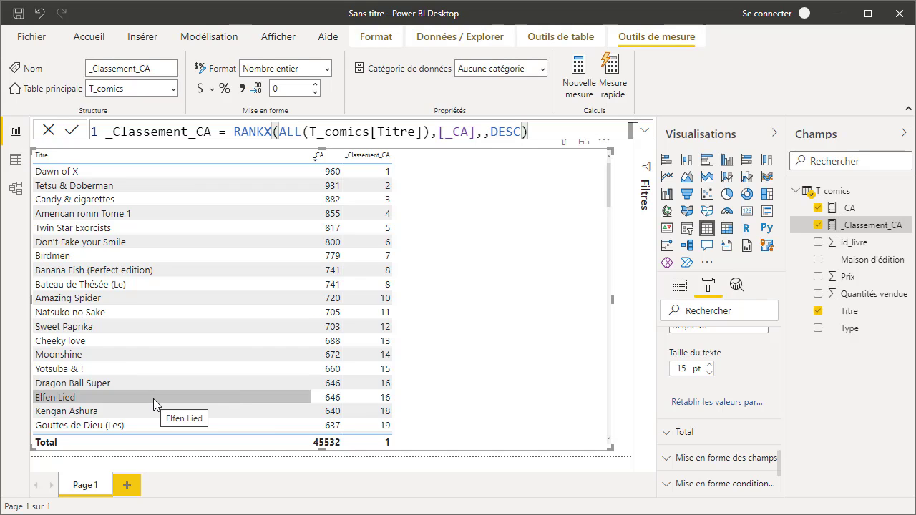
Step: Add Dense as the ties argument of RANKX in _Classement_CA and commit the measure
left_click(523, 131)
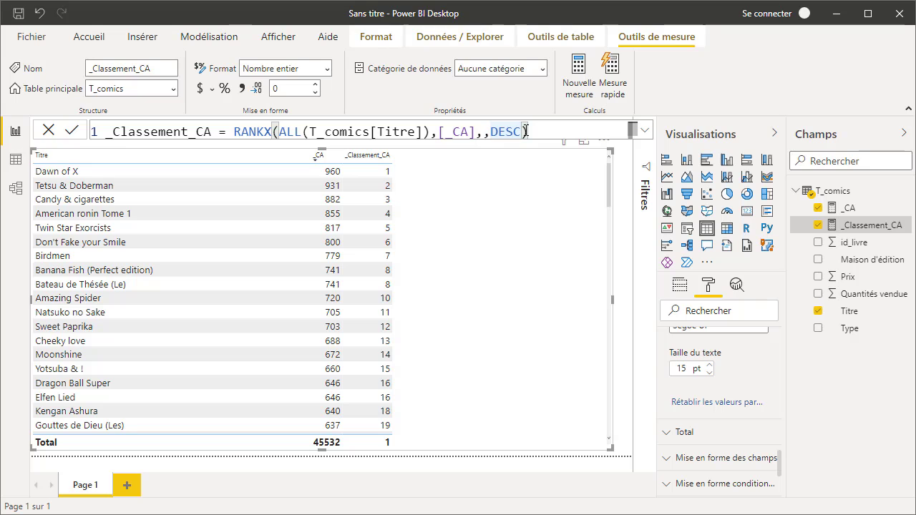
type(",")
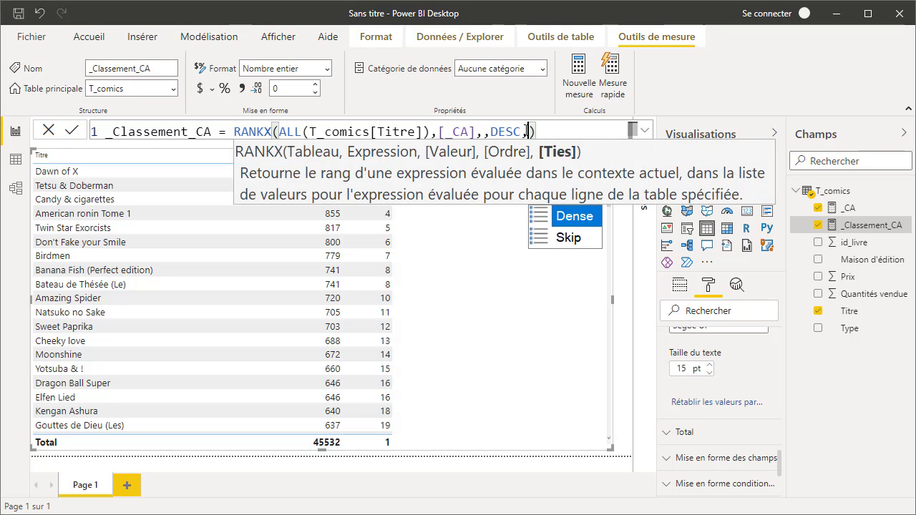
left_click(572, 216)
key("Return")
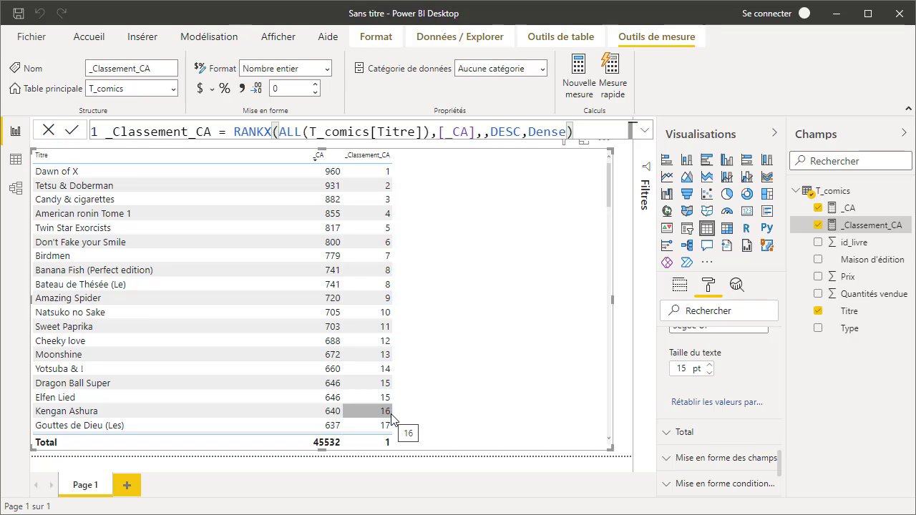
Step: Replace the Dense ties argument with Skip in the _Classement_CA formula and commit it
left_click(565, 132)
double_click(565, 132)
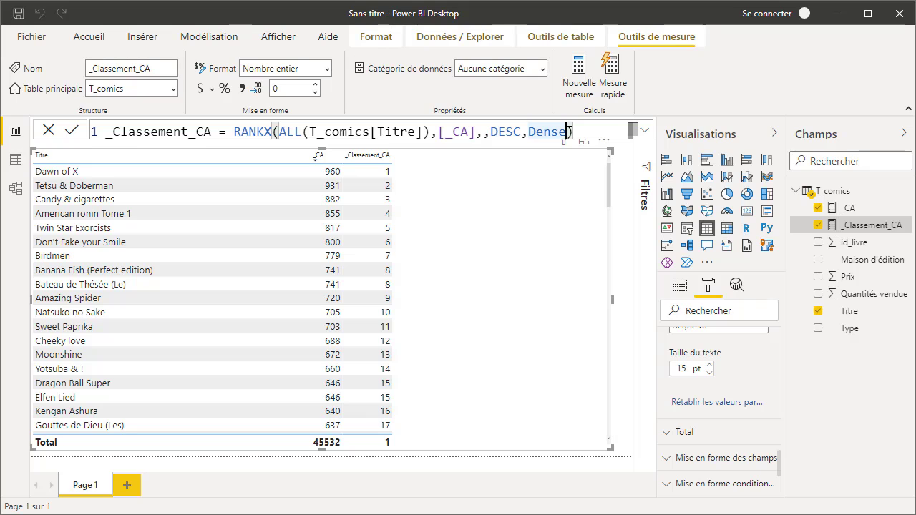
left_click(569, 131)
key("BackSpace")
key("BackSpace")
key("BackSpace")
key("BackSpace")
key("BackSpace")
key("Down")
key("Tab")
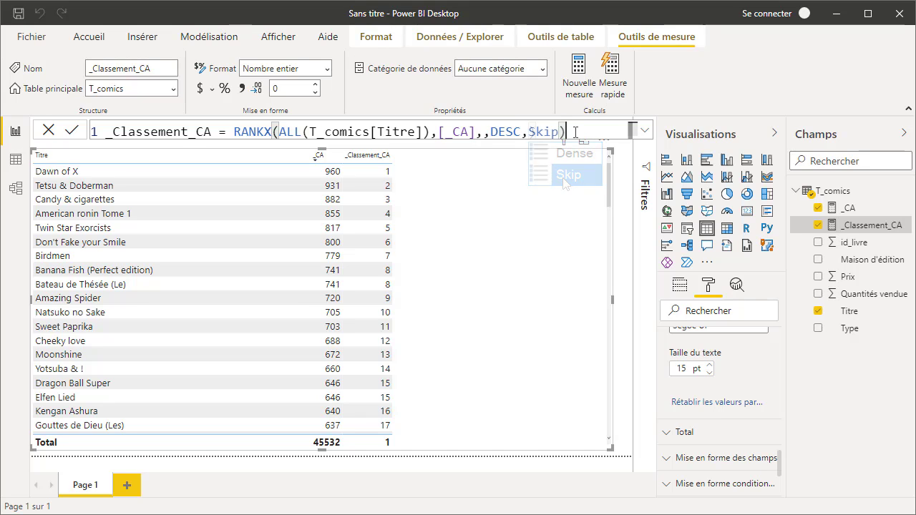
key("Return")
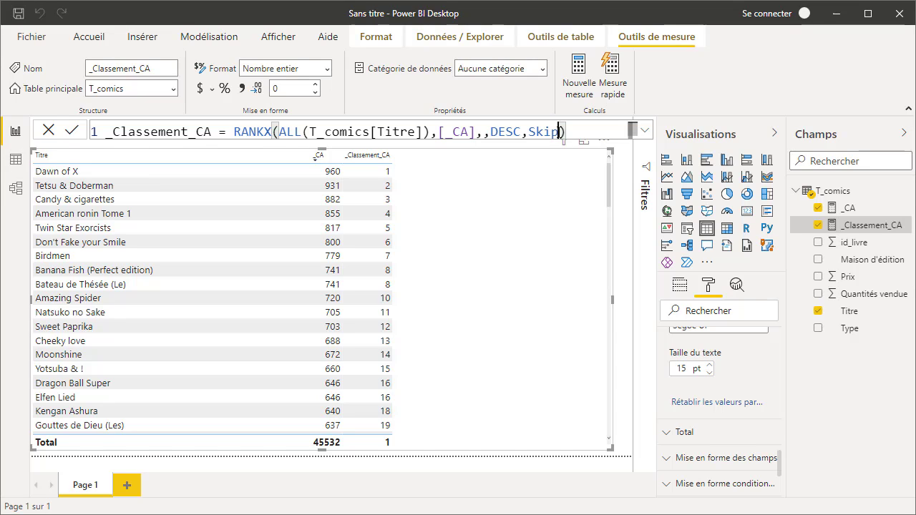
double_click(551, 132)
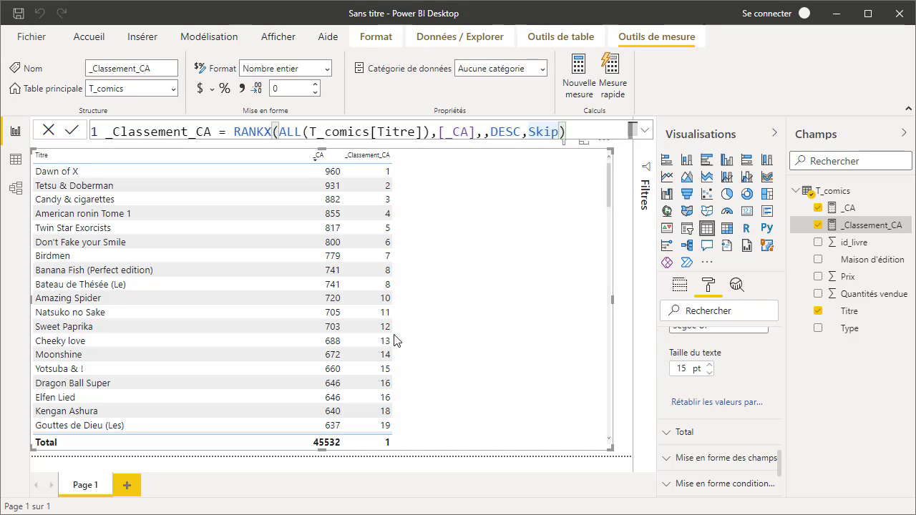
Step: Try T_comics without ALL as the RANKX table argument and restore it to all(T_comics[Titre])
left_click(303, 132)
left_click_drag(303, 132, 278, 131)
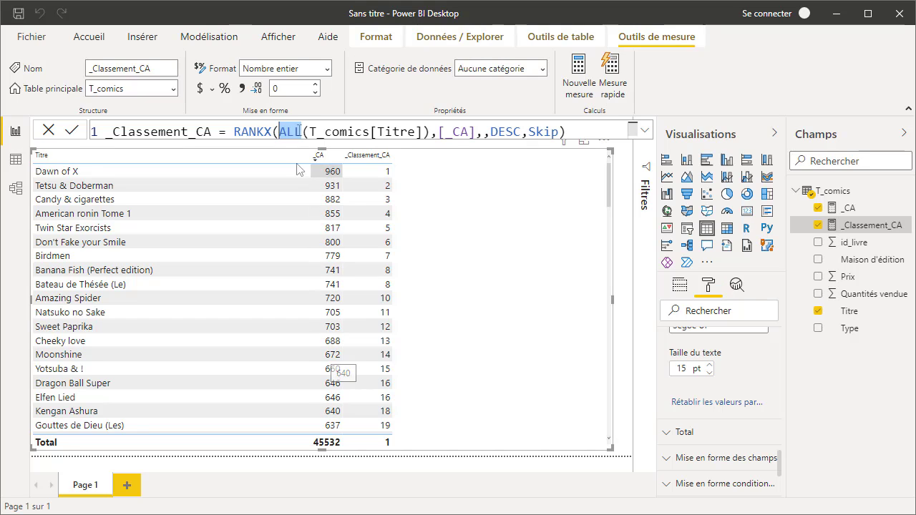
left_click(301, 131)
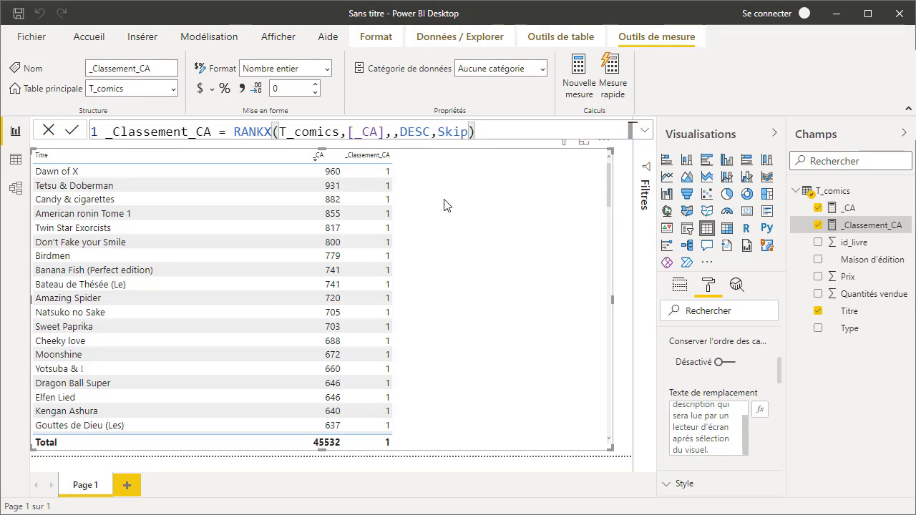
left_click(280, 132)
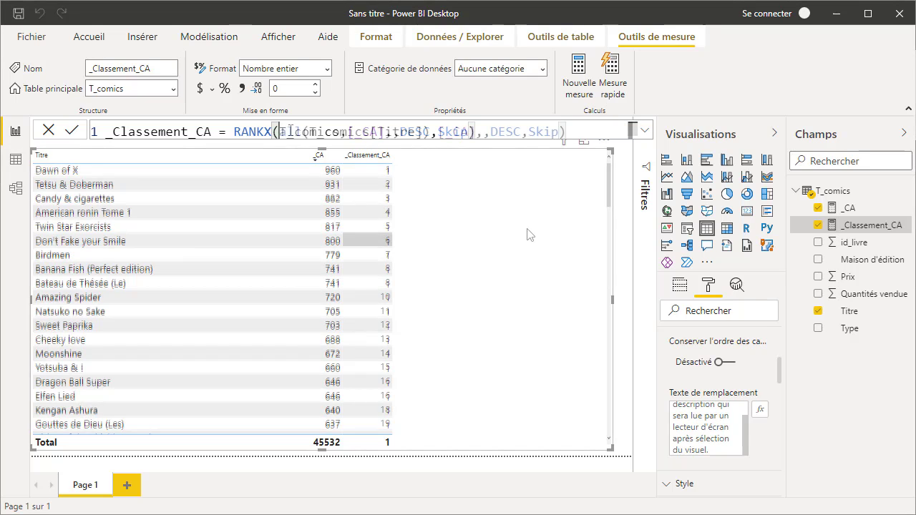
scroll(527, 234, "down", 4)
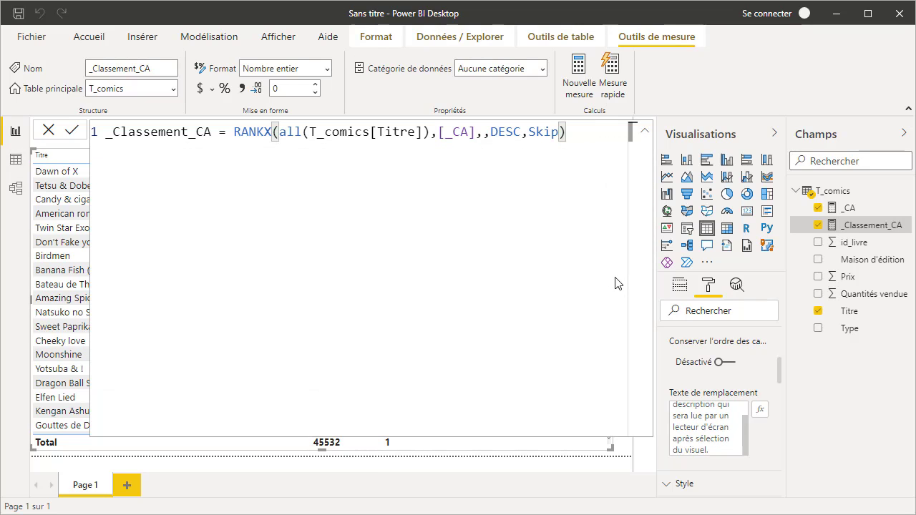
Step: Insert an IF before RANKX in the _Classement_CA formula, testing HASONEVALUE on T_comics[Titre]
left_click(233, 131)
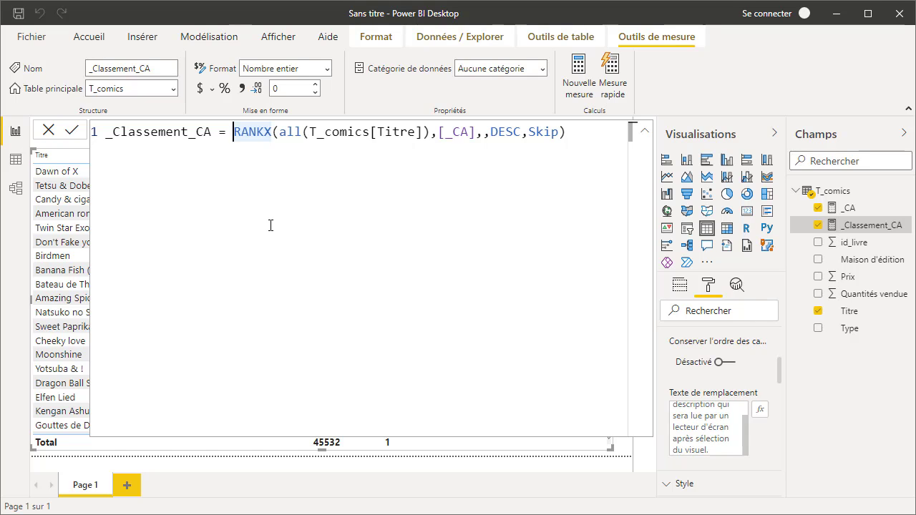
type("i")
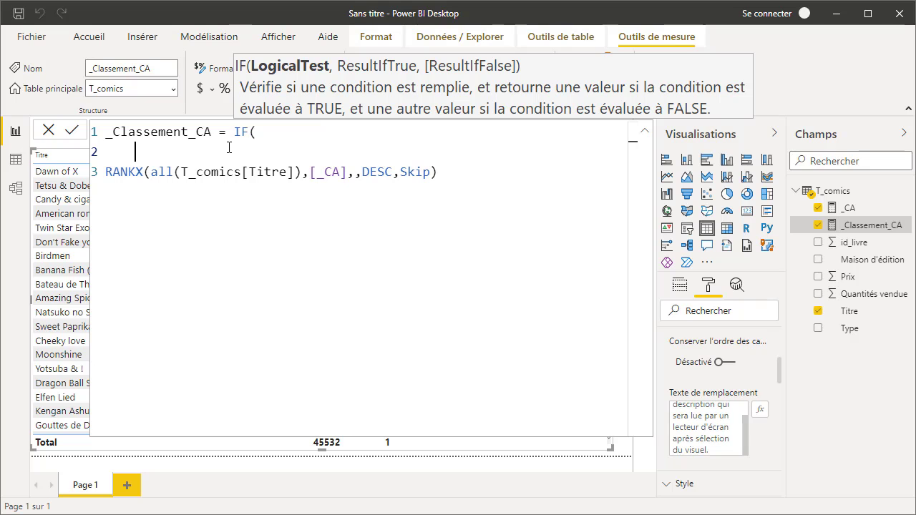
type("h")
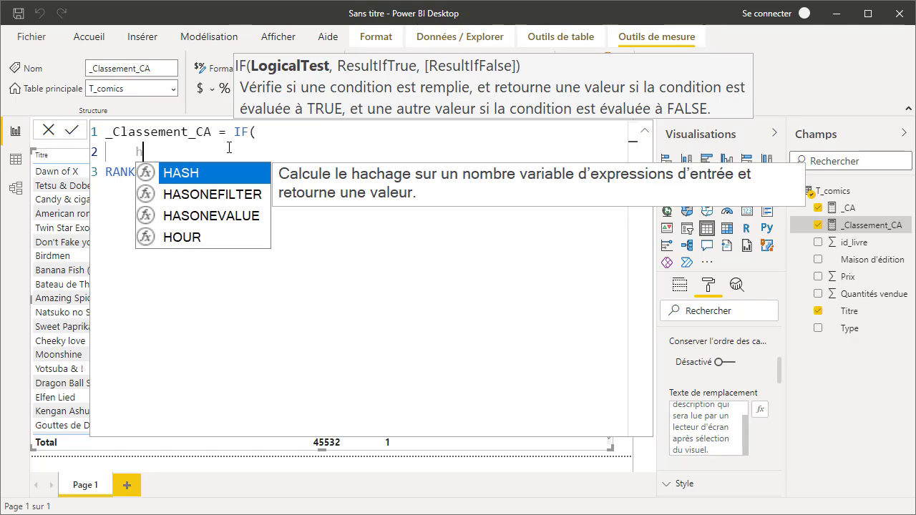
double_click(247, 216)
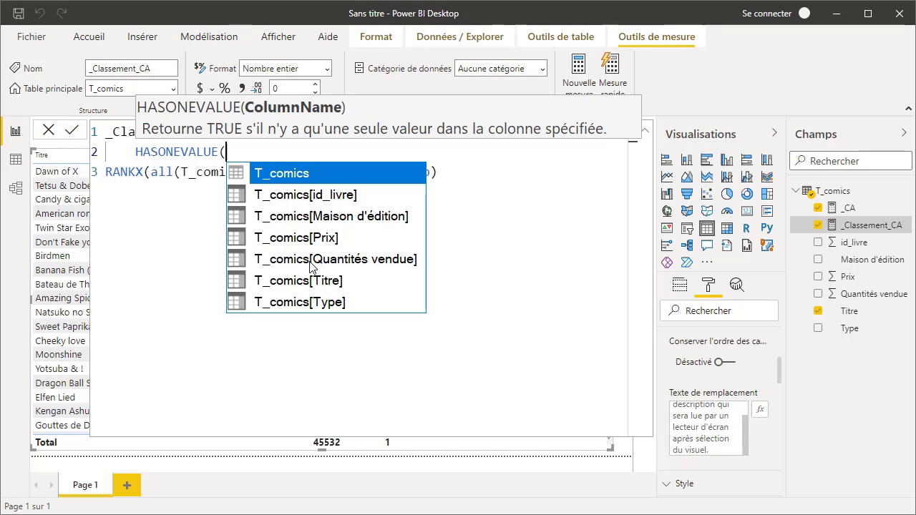
double_click(309, 287)
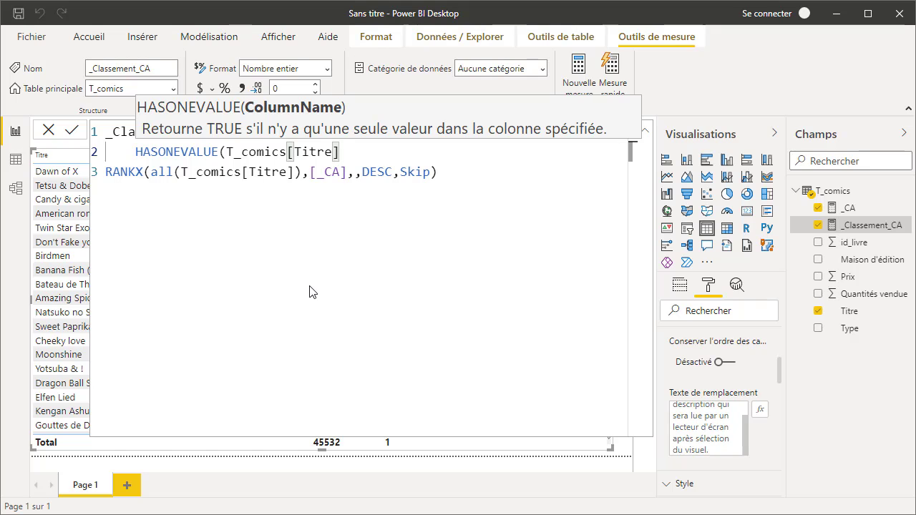
Step: Close the HASONEVALUE condition, make RANKX the IF result, and lay the formula out on indented lines with closing parentheses
left_click(285, 133)
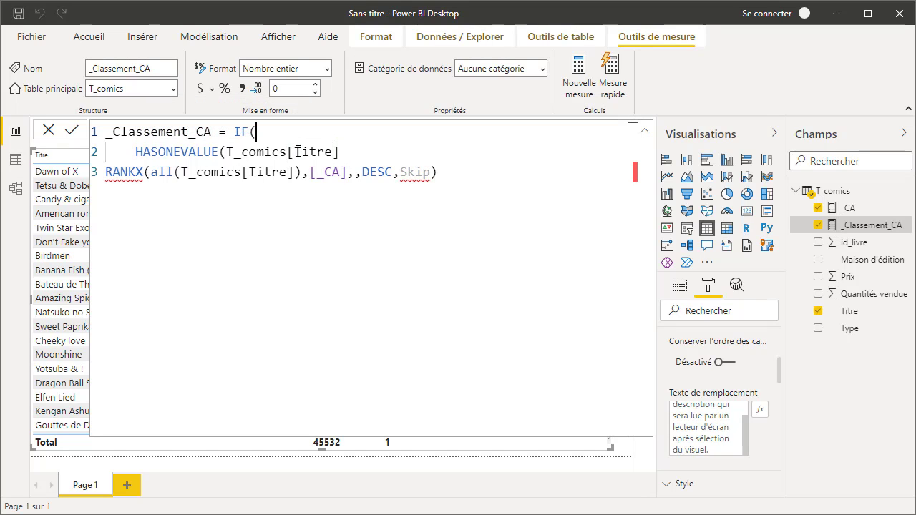
left_click(349, 153)
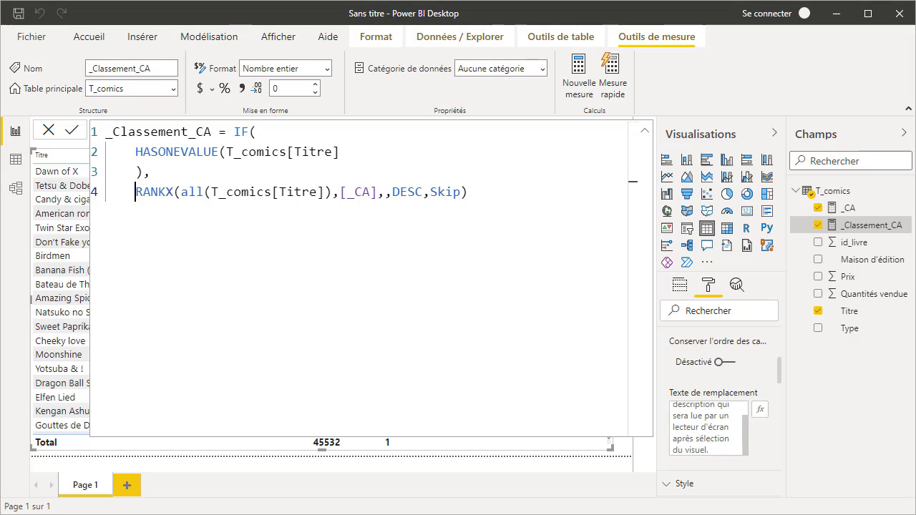
left_click(181, 191)
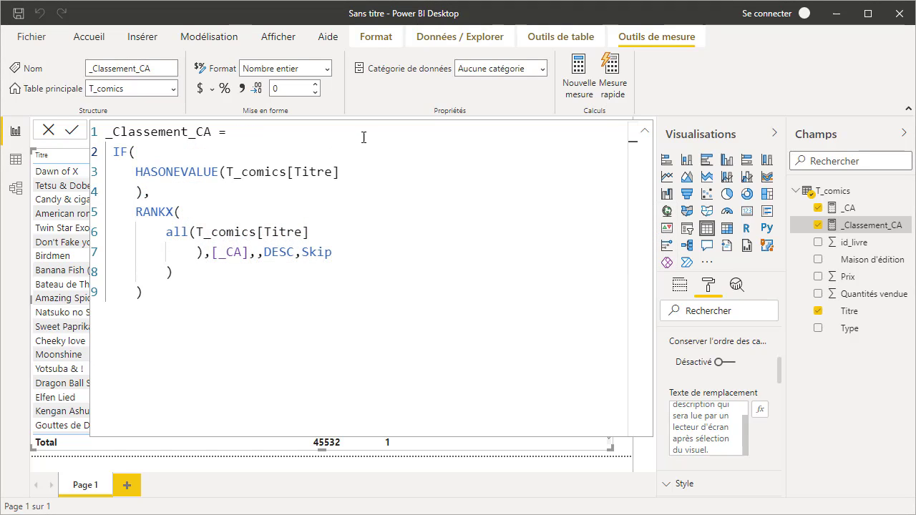
Step: Review the IF, HASONEVALUE and RANKX parts of the formula, including their arguments and matching parentheses
left_click(126, 151)
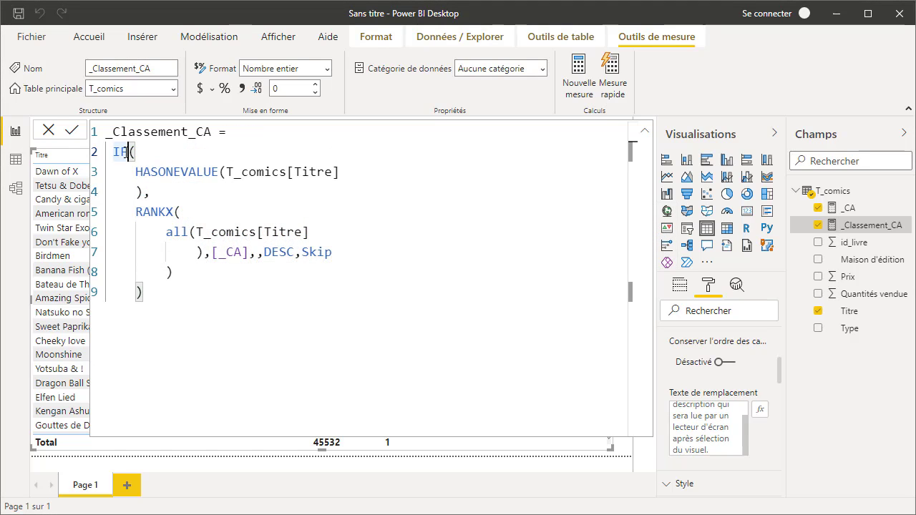
left_click(169, 170)
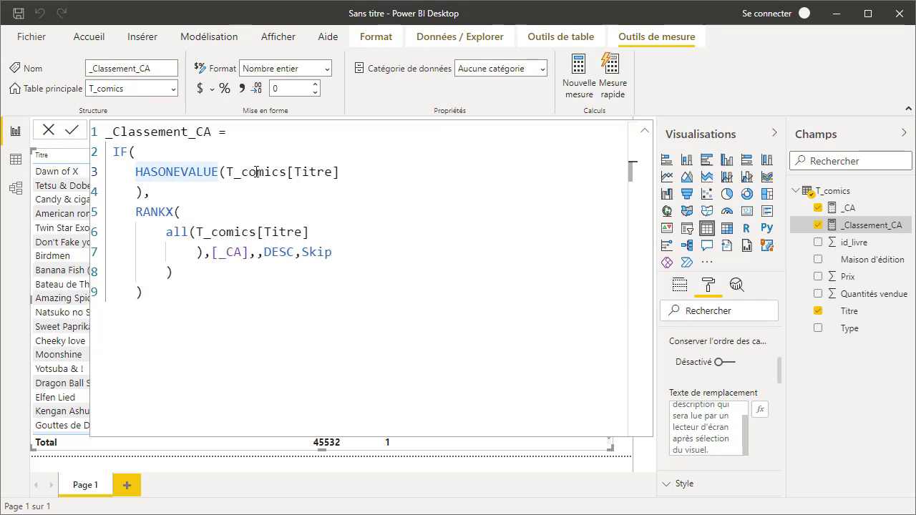
left_click(333, 171)
key("shift+Left")
key("shift+Left")
key("shift+Left")
key("shift+Left")
key("shift+Left")
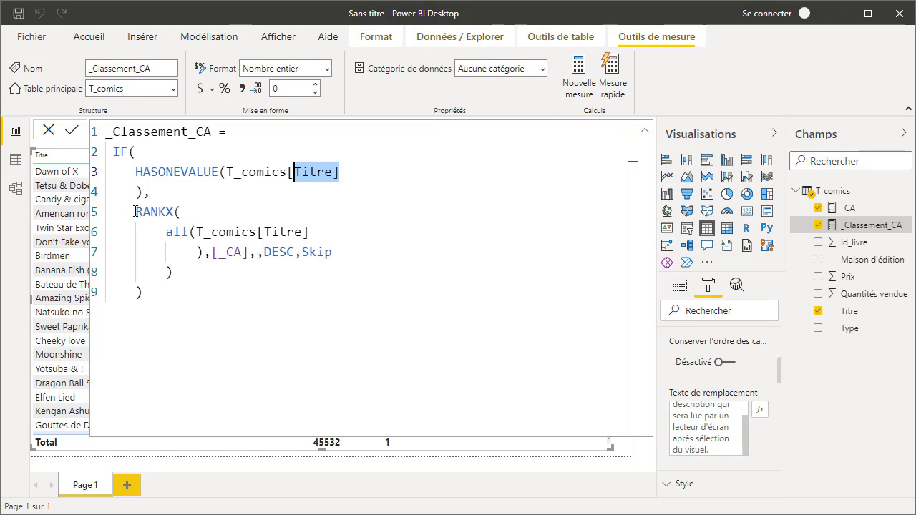
left_click_drag(136, 211, 196, 232)
left_click_drag(258, 231, 309, 231)
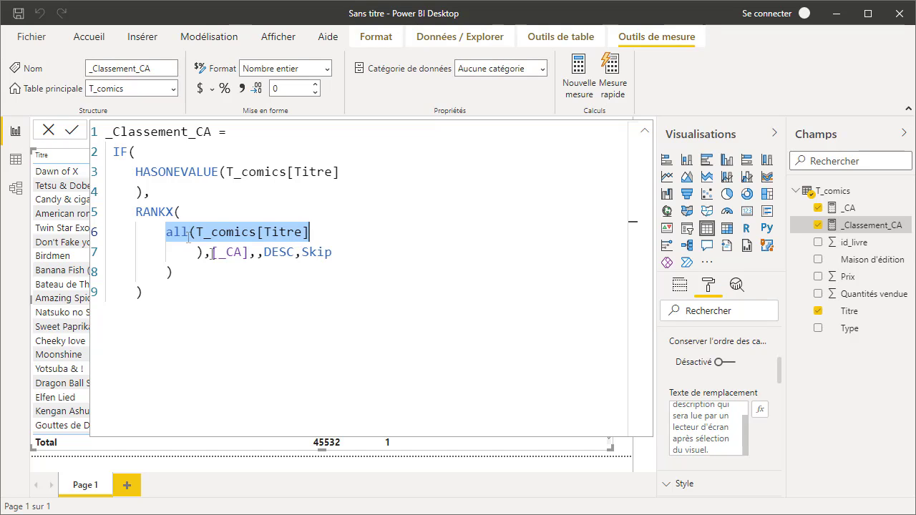
left_click_drag(211, 252, 332, 252)
left_click(301, 252)
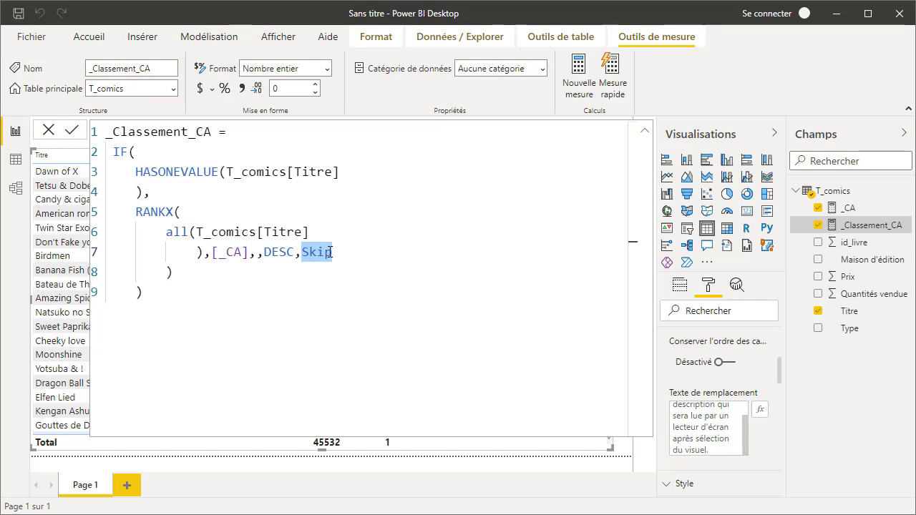
left_click(179, 274)
left_click(172, 272)
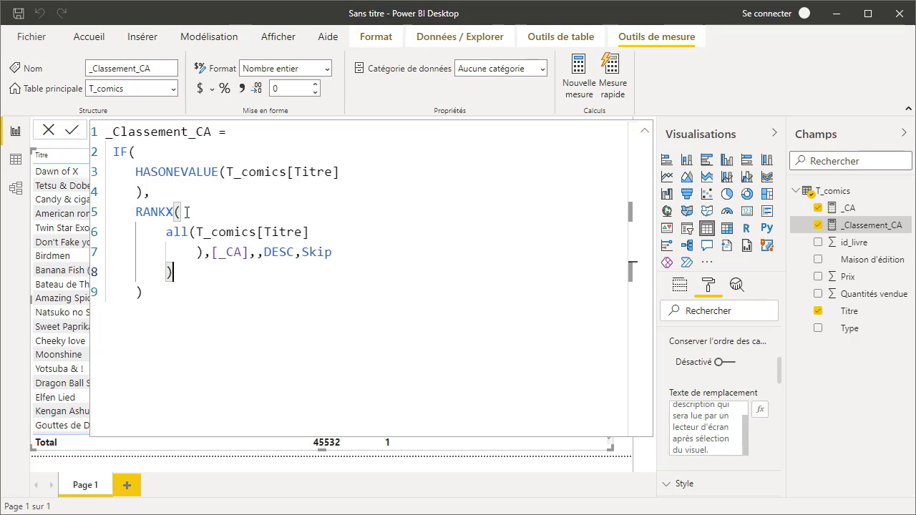
left_click(137, 293)
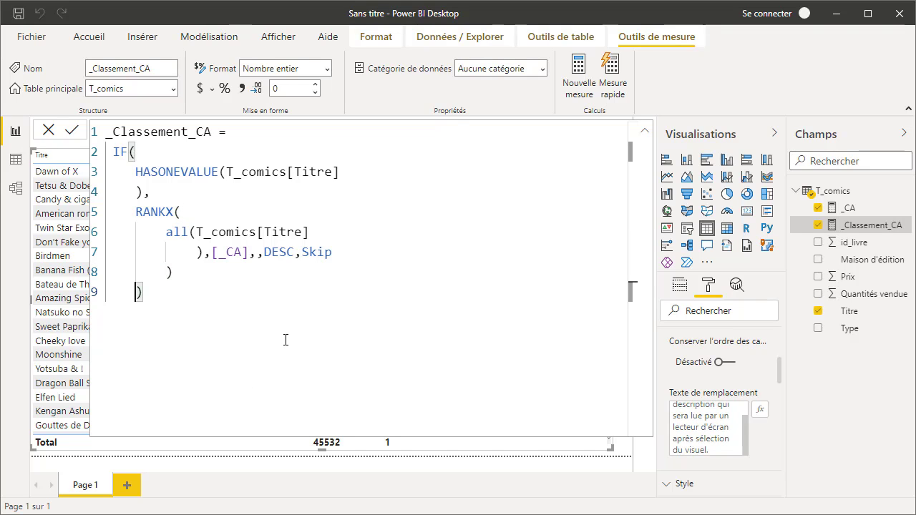
Step: Commit the IF version of the _Classement_CA measure and check the ranks in the table
key("Return")
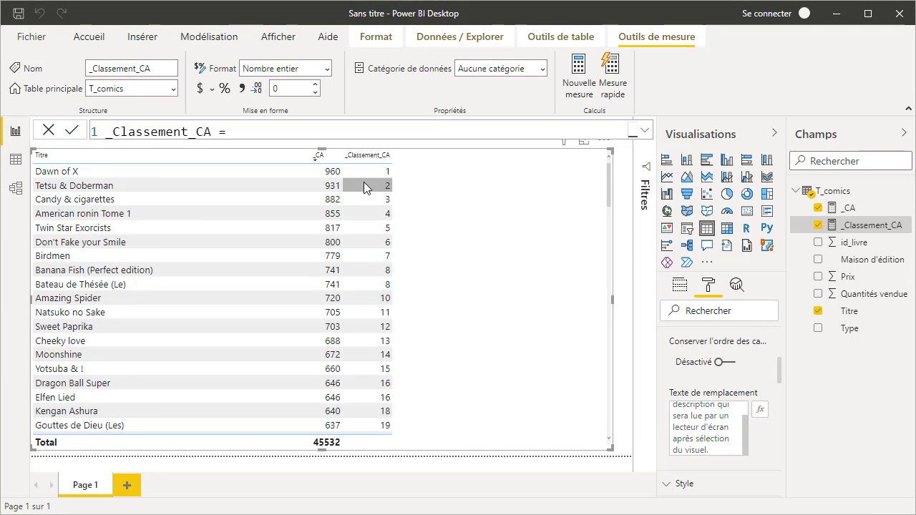
scroll(366, 181, "down", 7)
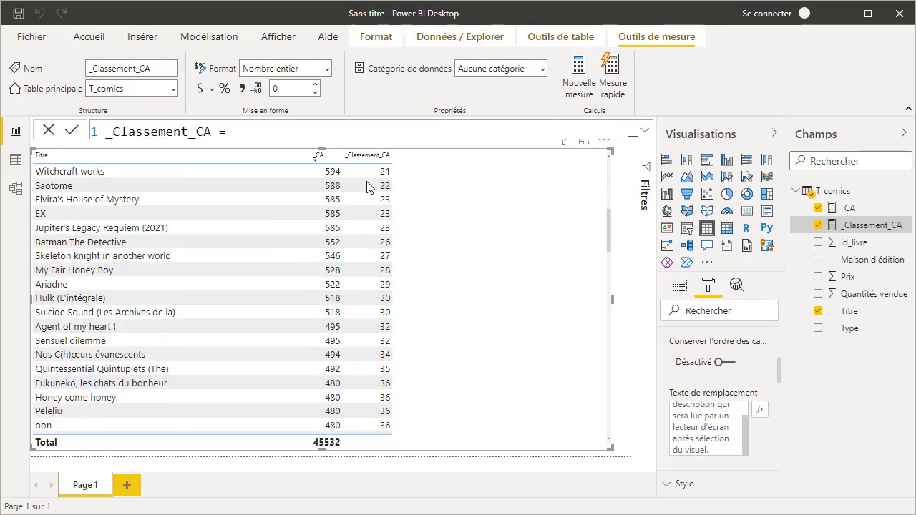
scroll(366, 186, "down", 1)
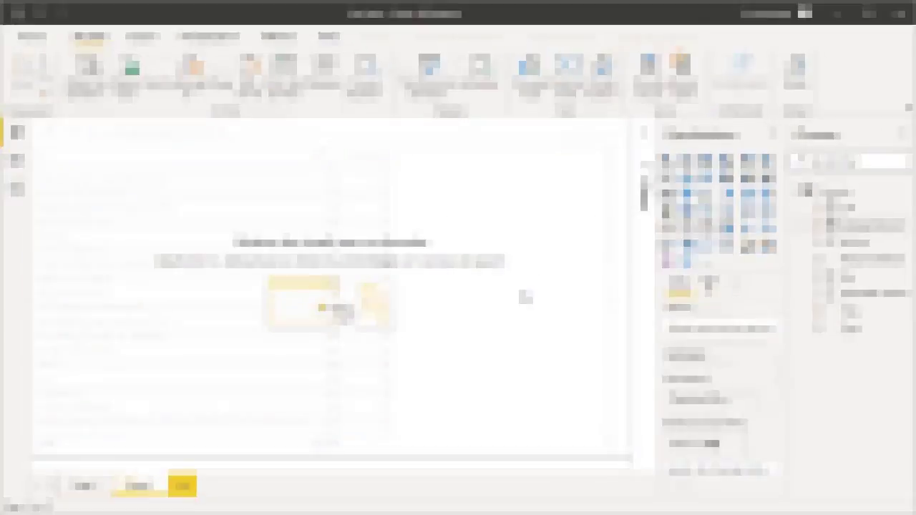